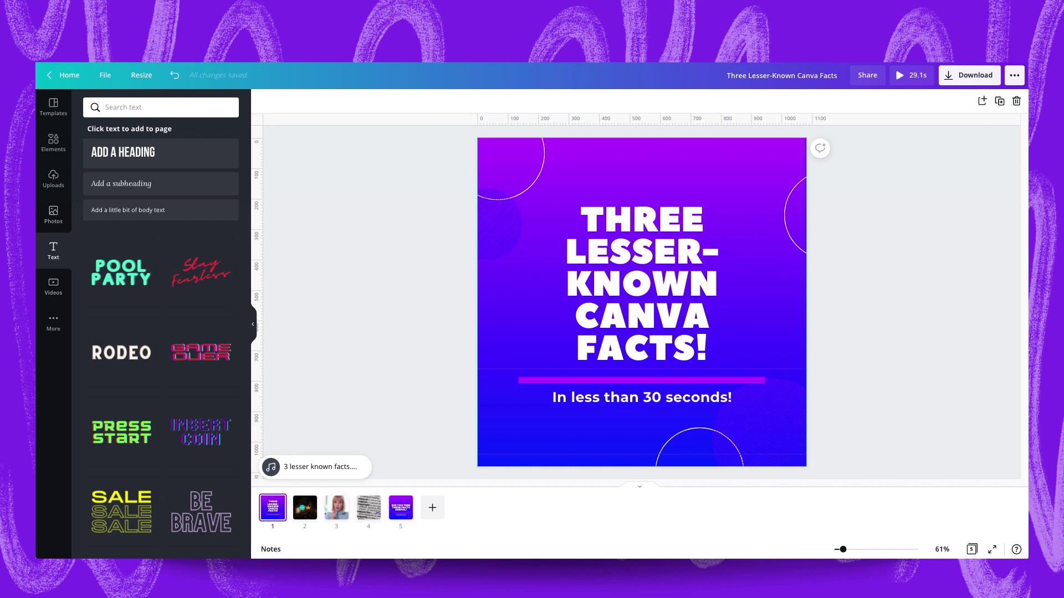
# Browse the fireworks, woman photo, dictionary, title and closing pages, then return to the fireworks page
pyautogui.click(304, 508)
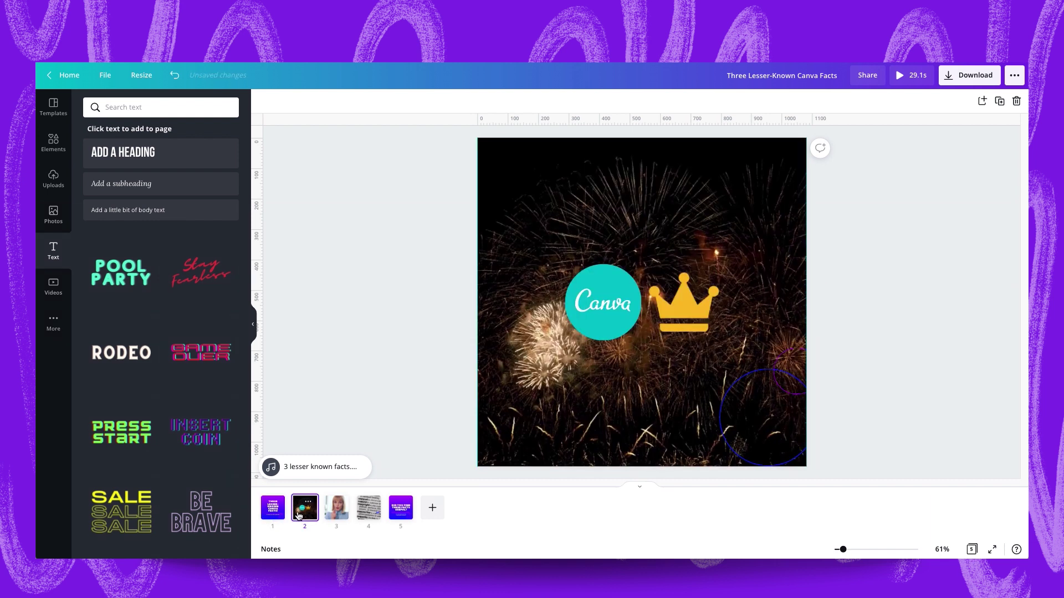
pyautogui.click(336, 512)
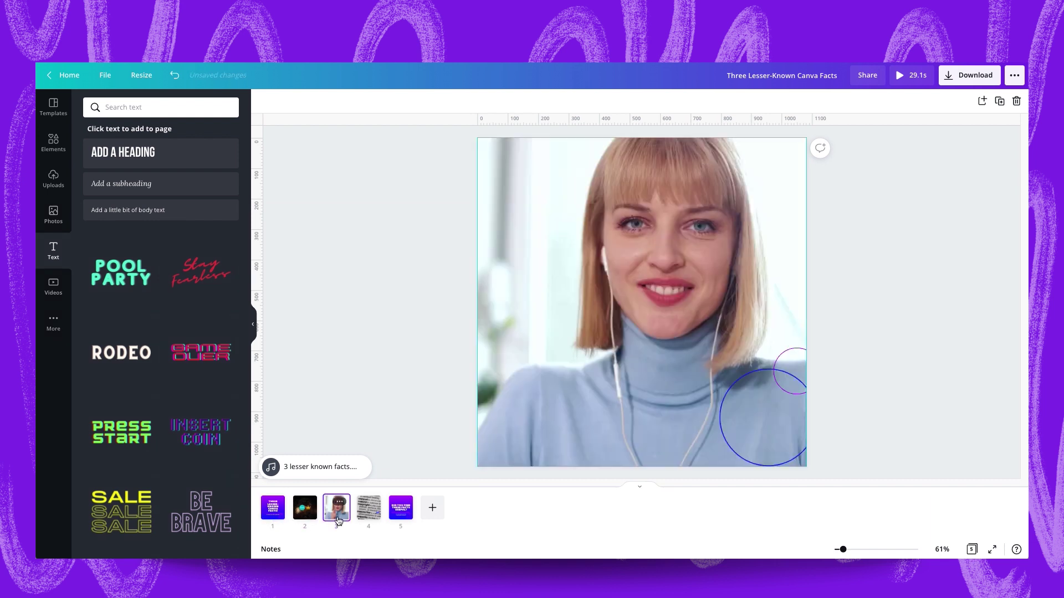
pyautogui.click(371, 511)
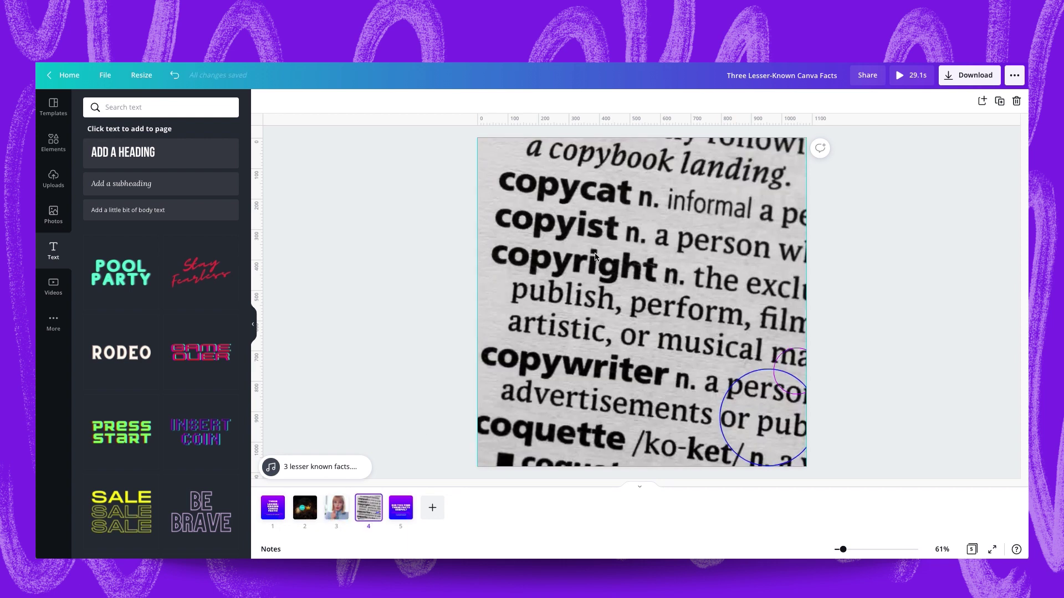
pyautogui.click(275, 505)
pyautogui.click(406, 516)
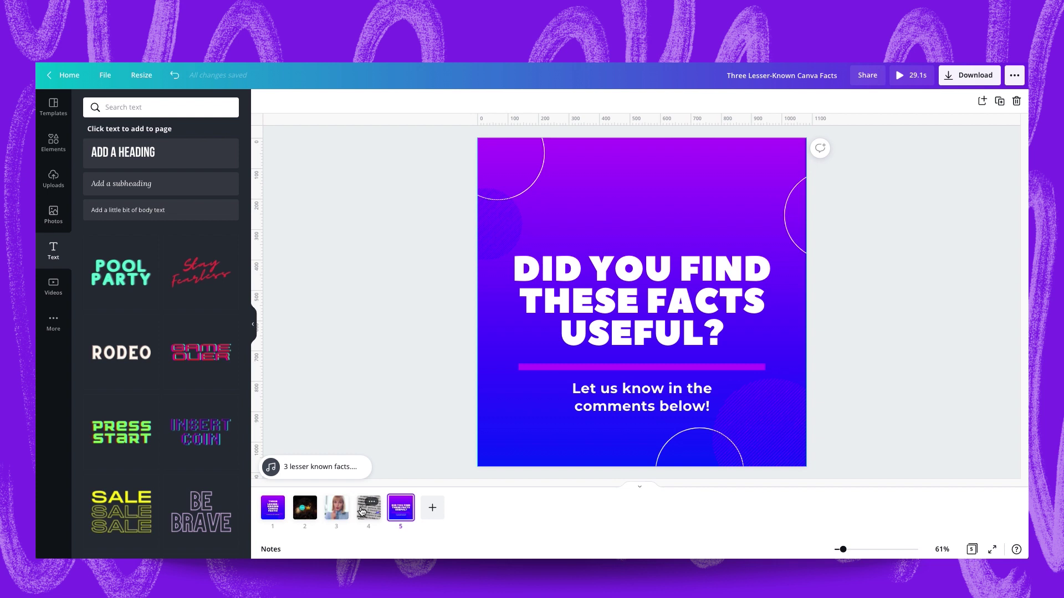
pyautogui.click(305, 509)
# Show the speaker notes and read them for pages 2, 3 and 4
pyautogui.click(270, 549)
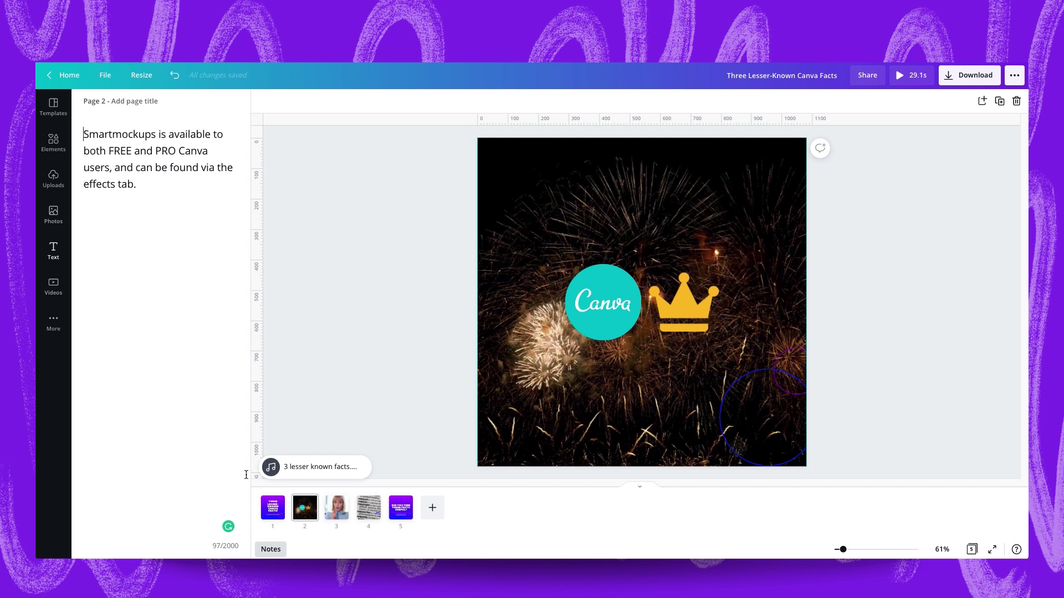
pyautogui.click(341, 511)
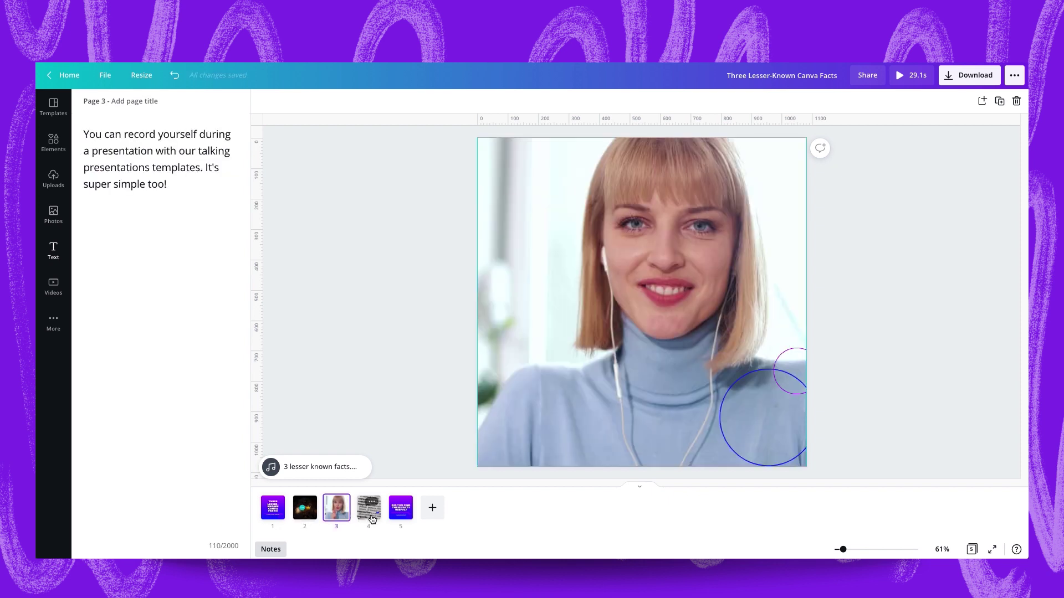
pyautogui.click(370, 518)
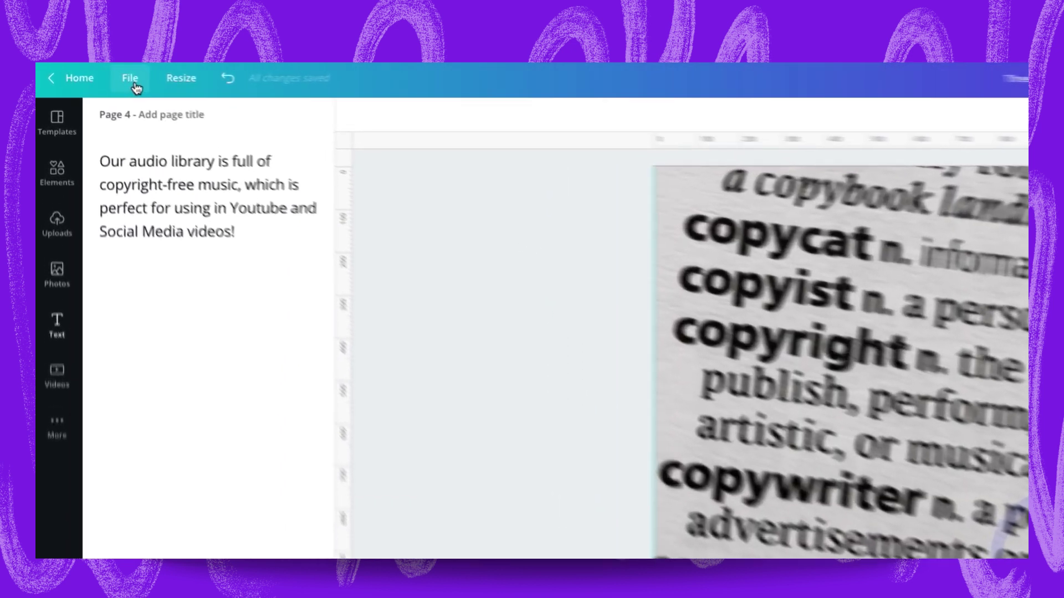
# Enable rulers and guides via File and drag two horizontal guides onto the fireworks page
pyautogui.click(105, 75)
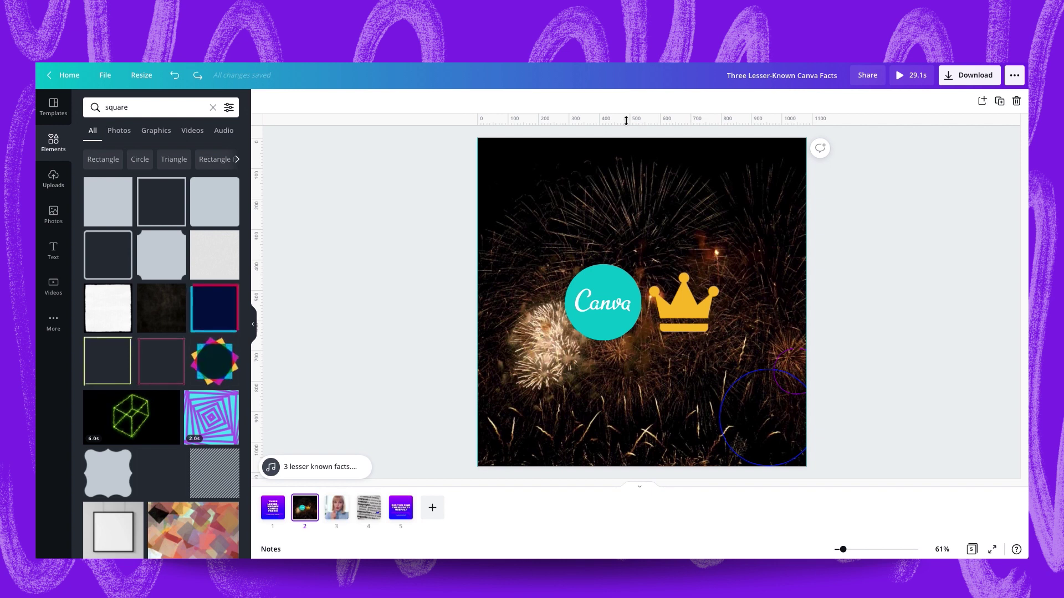
pyautogui.moveTo(626, 121); pyautogui.dragTo(616, 304)
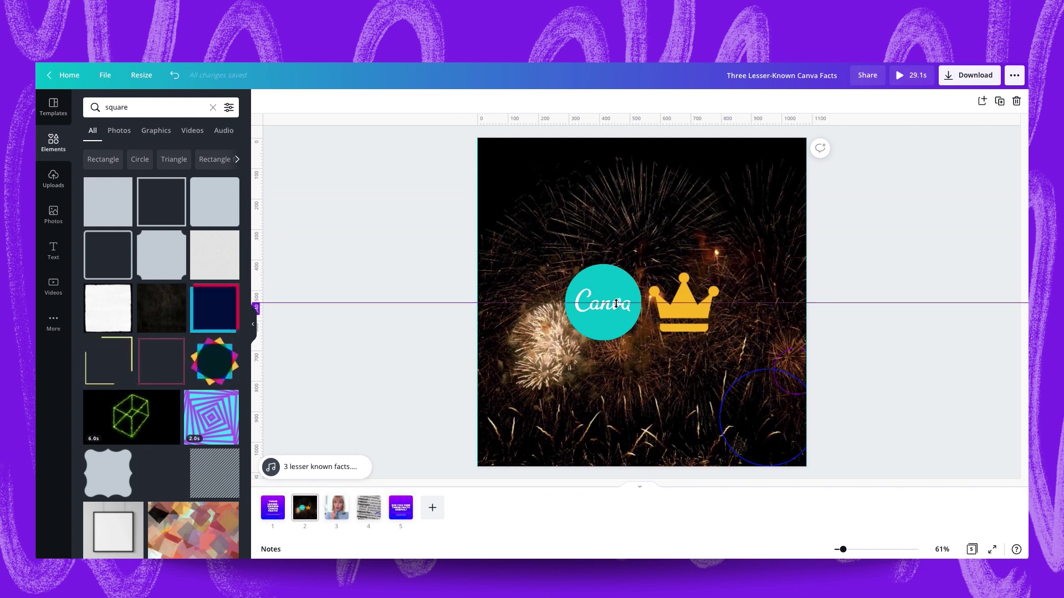
pyautogui.moveTo(611, 117); pyautogui.dragTo(609, 380)
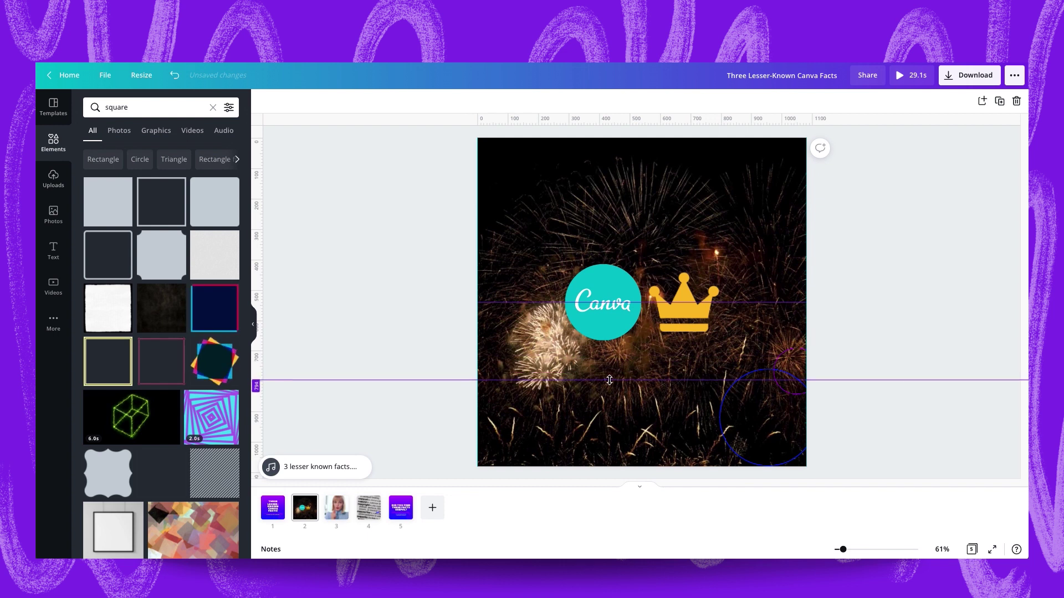
pyautogui.moveTo(610, 380); pyautogui.dragTo(609, 372)
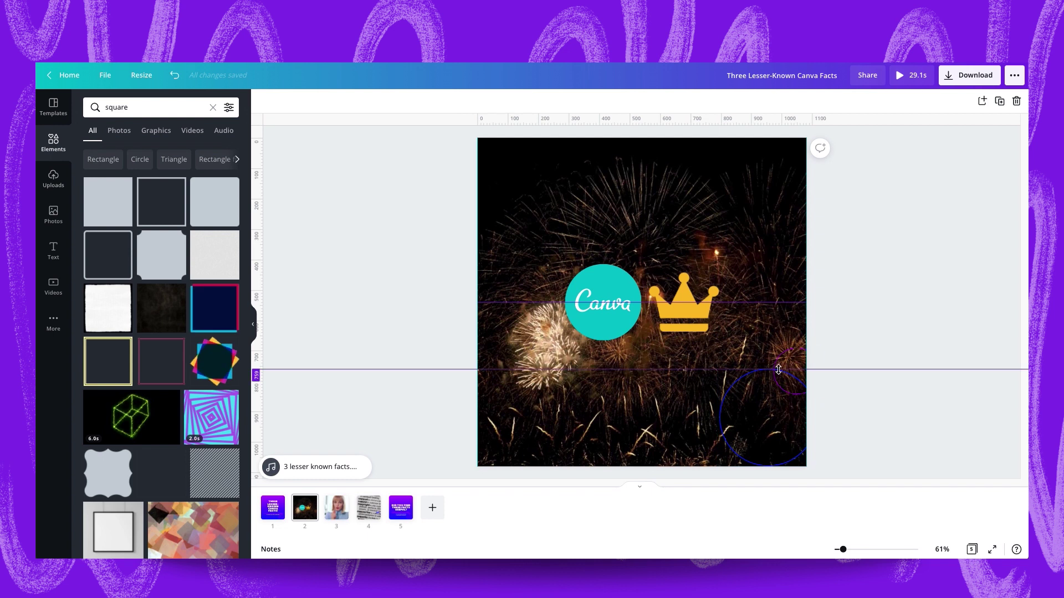
# Position the guides to mark the subtitle safe zone's top and the page bottom
pyautogui.moveTo(778, 370)
pyautogui.mouseDown()
pyautogui.moveTo(740, 306)
pyautogui.moveTo(736, 449)
pyautogui.mouseUp()
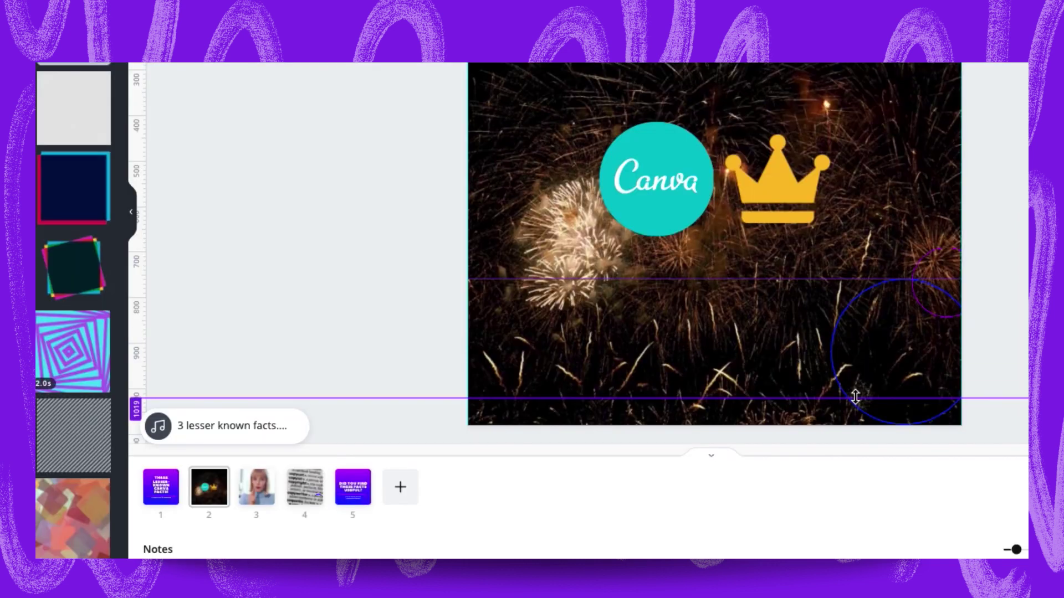
pyautogui.moveTo(855, 397); pyautogui.dragTo(855, 406)
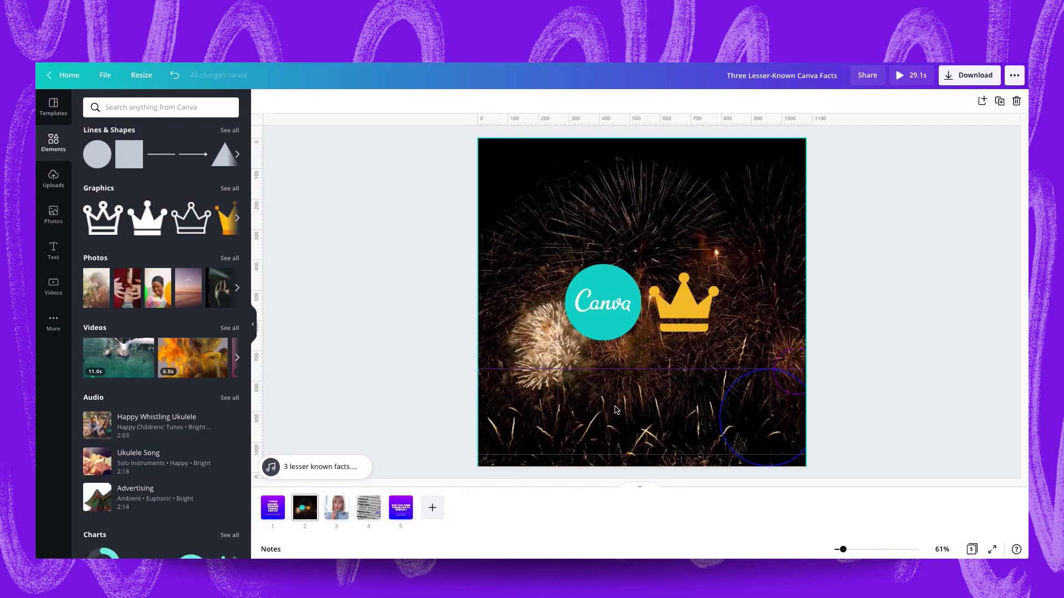
# Add a square from Elements and reshape it into a full-width strip filling the safe zone
pyautogui.click(158, 106)
pyautogui.write('square')
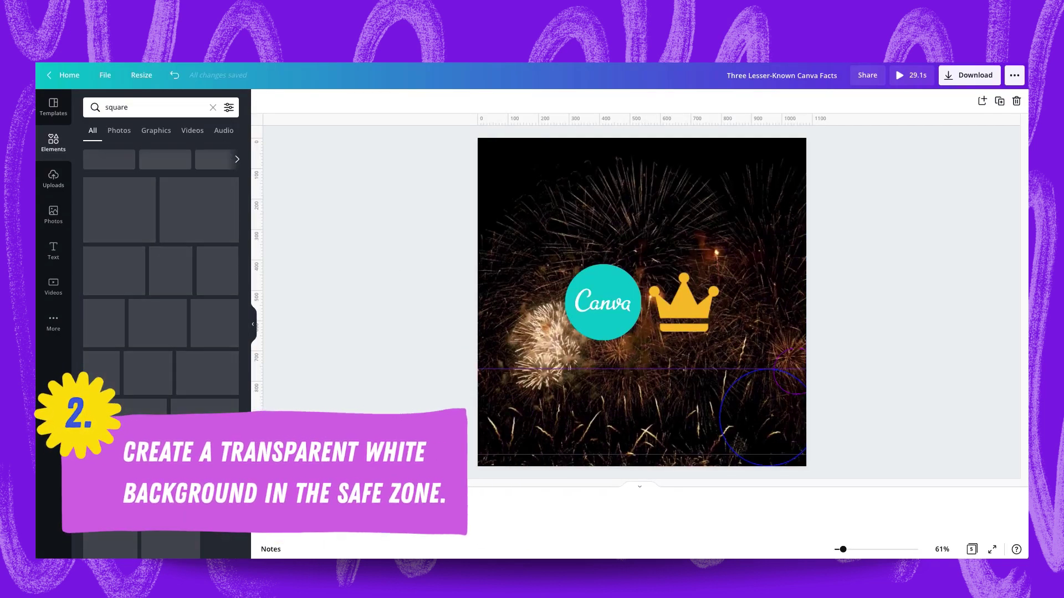
pyautogui.click(108, 202)
pyautogui.moveTo(584, 242); pyautogui.dragTo(530, 341)
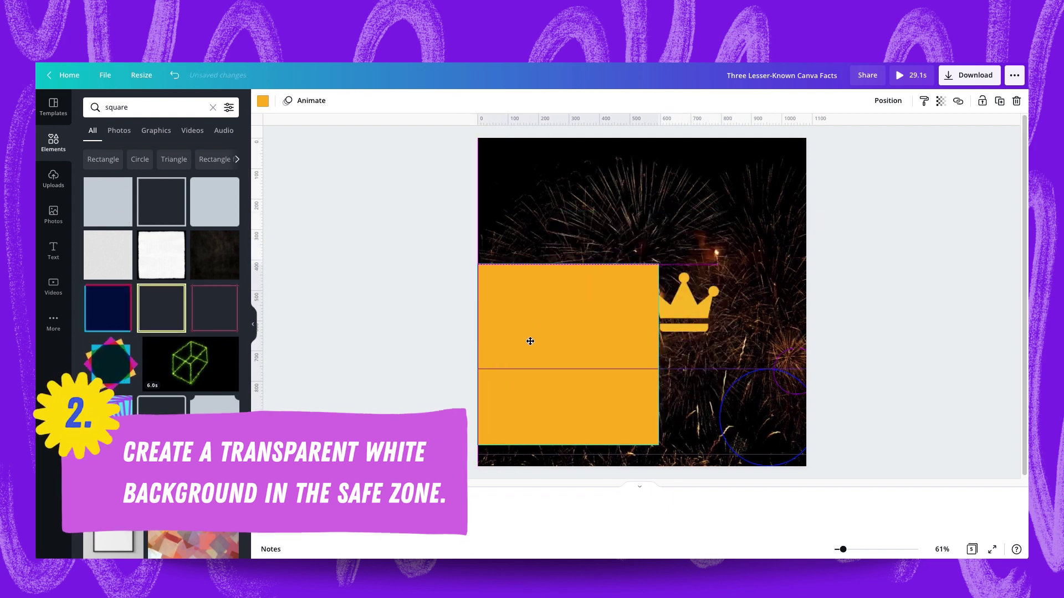
pyautogui.moveTo(569, 264); pyautogui.dragTo(571, 368)
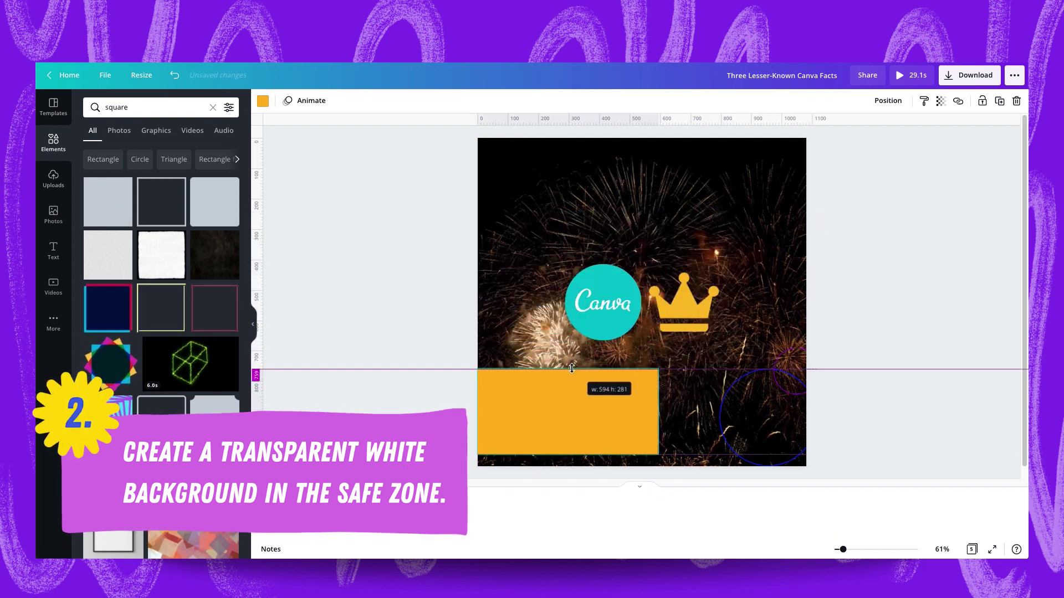
pyautogui.moveTo(658, 412); pyautogui.dragTo(801, 422)
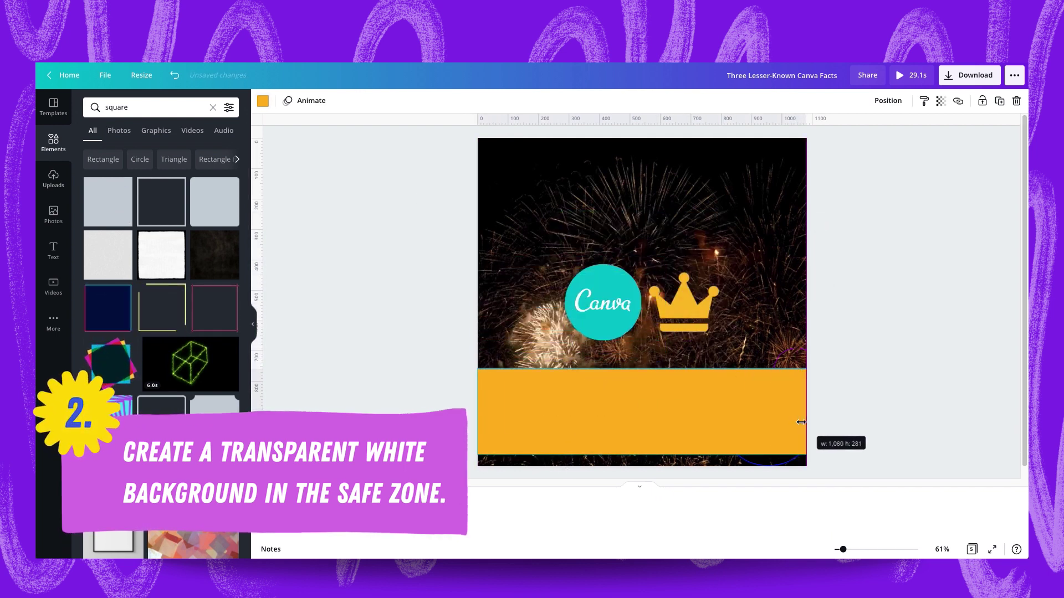
# Colour the strip white and lower its transparency so it is semi-transparent
pyautogui.click(263, 100)
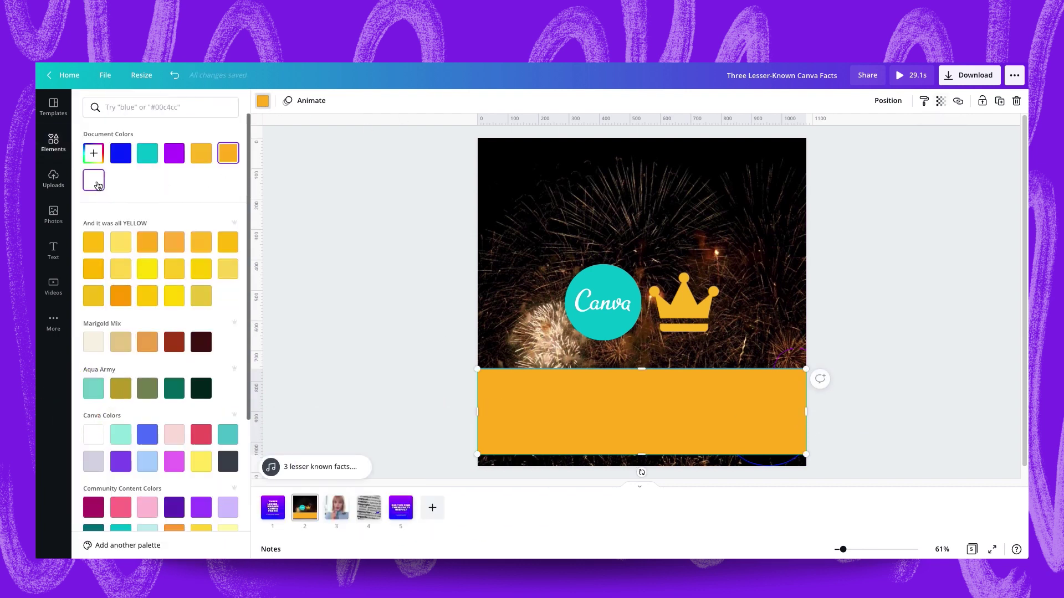
pyautogui.click(95, 183)
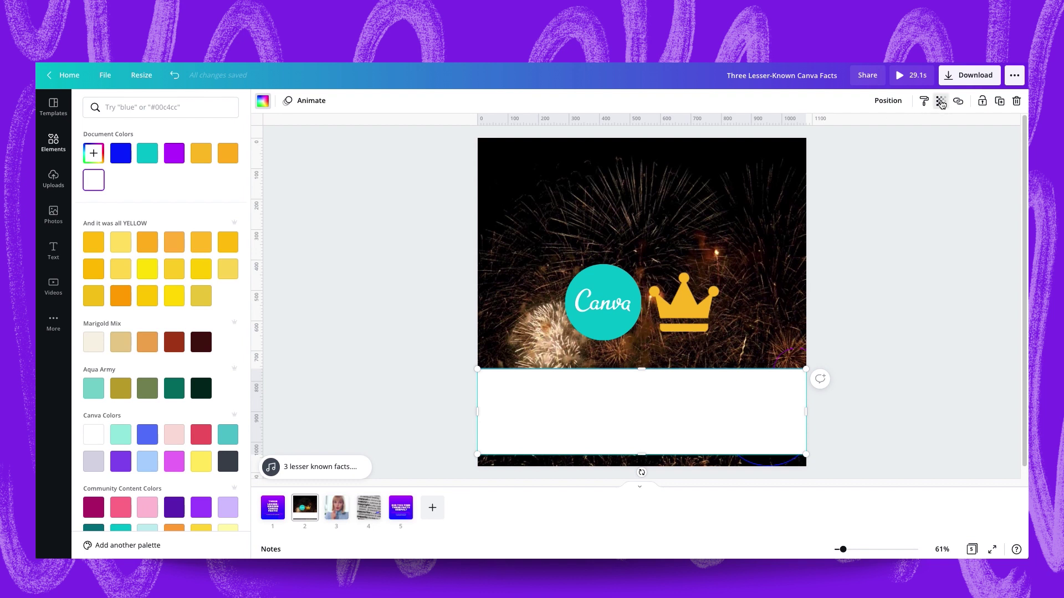
pyautogui.click(941, 101)
pyautogui.moveTo(909, 134); pyautogui.dragTo(898, 135)
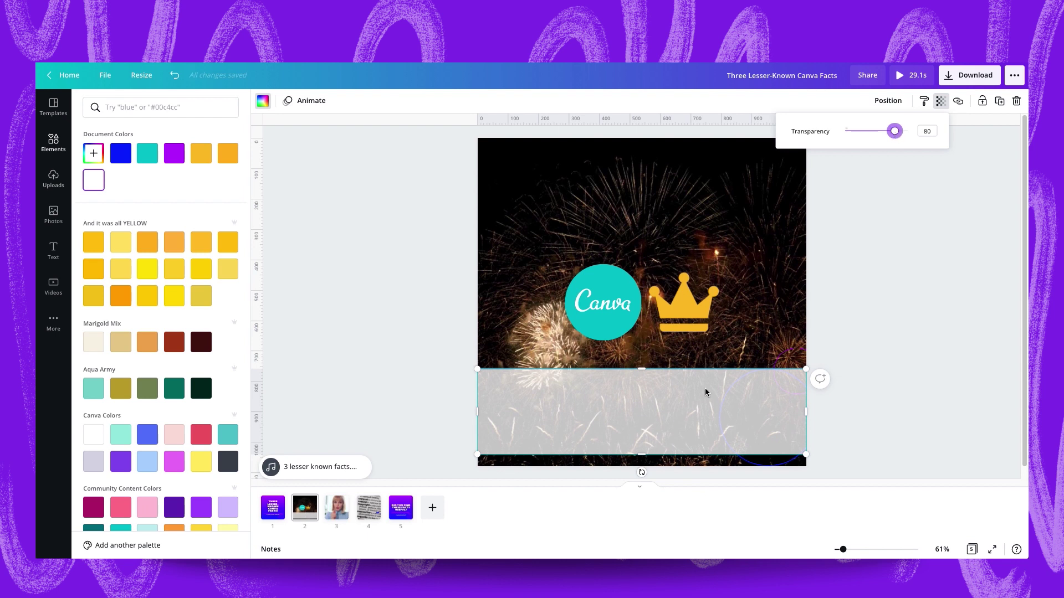
pyautogui.click(390, 356)
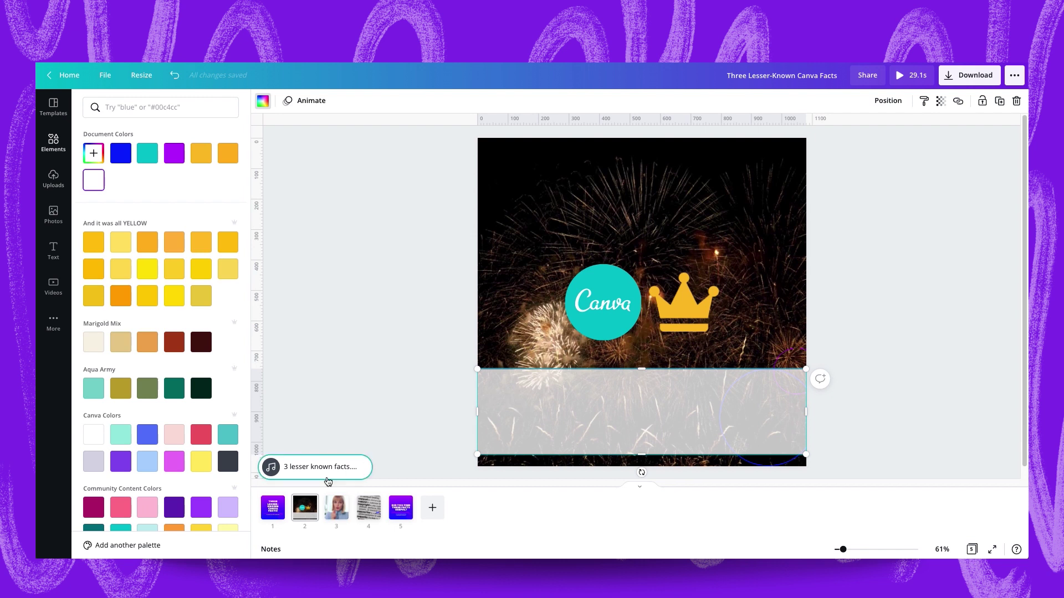
# Flip through the woman photo and dictionary pages and head back to the title page
pyautogui.click(337, 507)
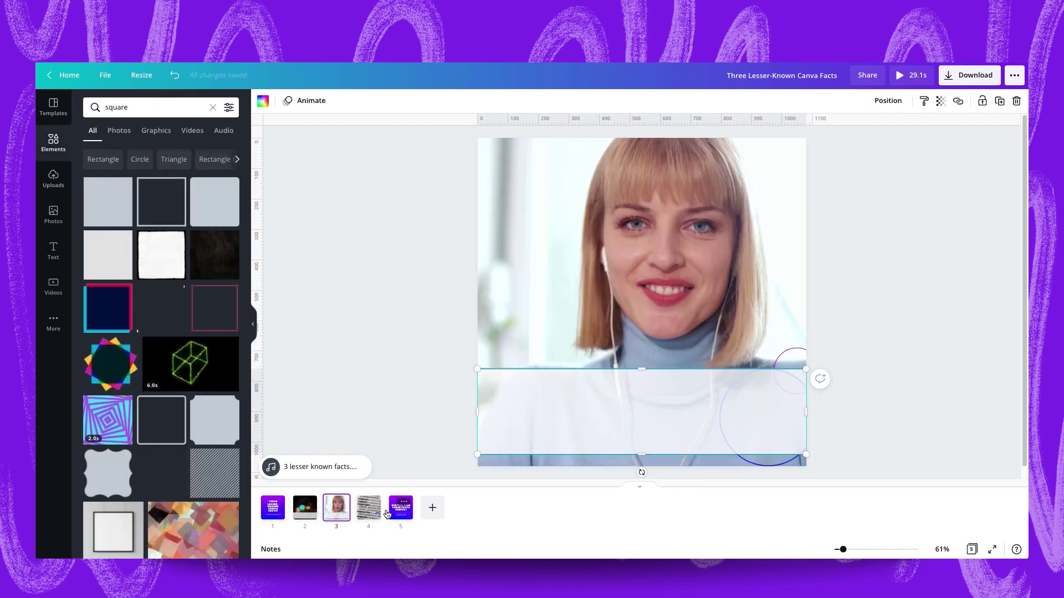
pyautogui.click(368, 509)
pyautogui.click(341, 414)
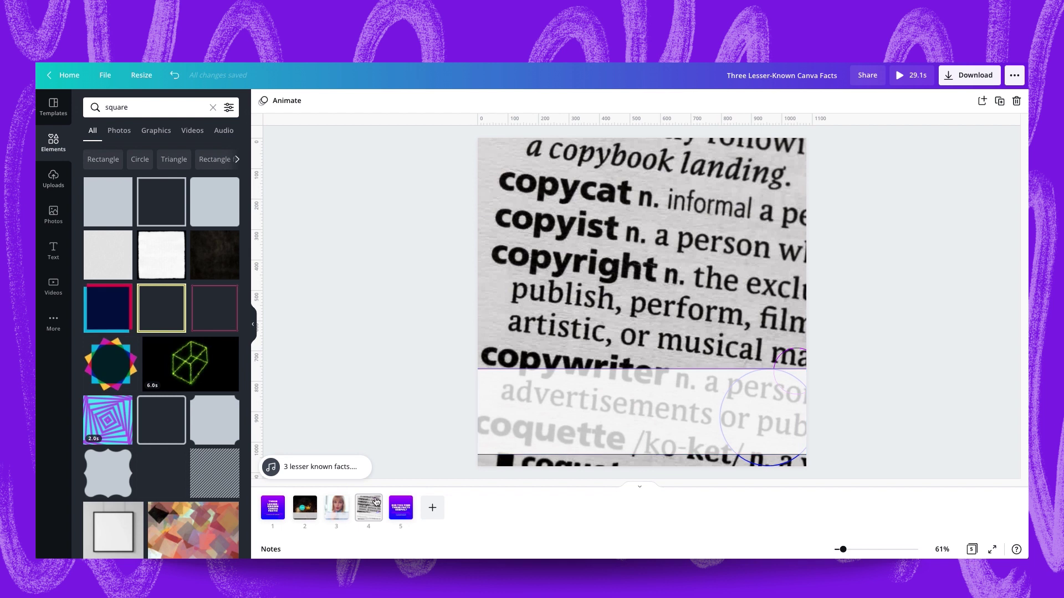
pyautogui.click(294, 512)
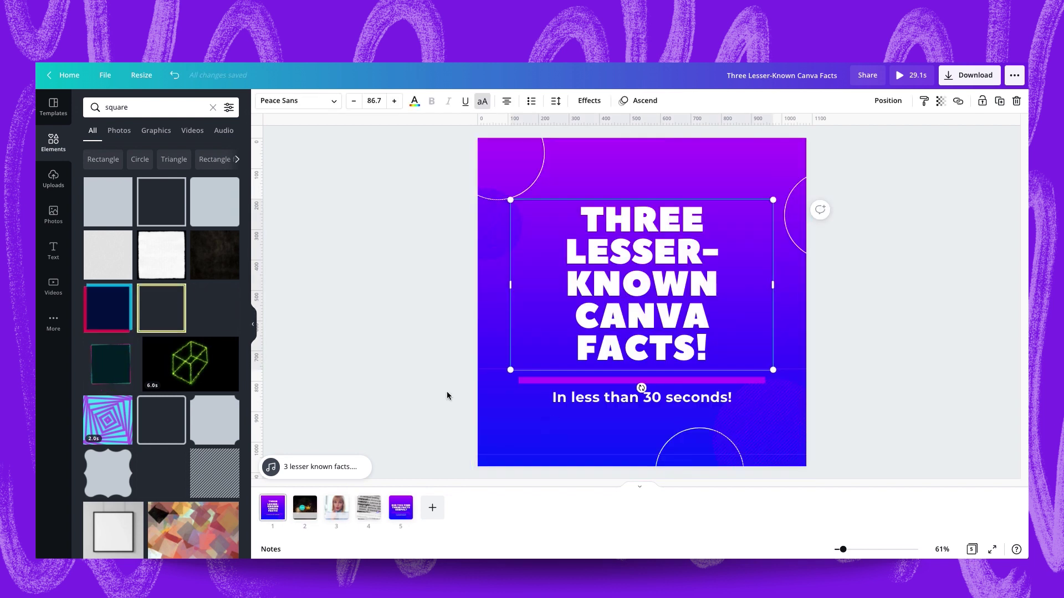
pyautogui.click(447, 396)
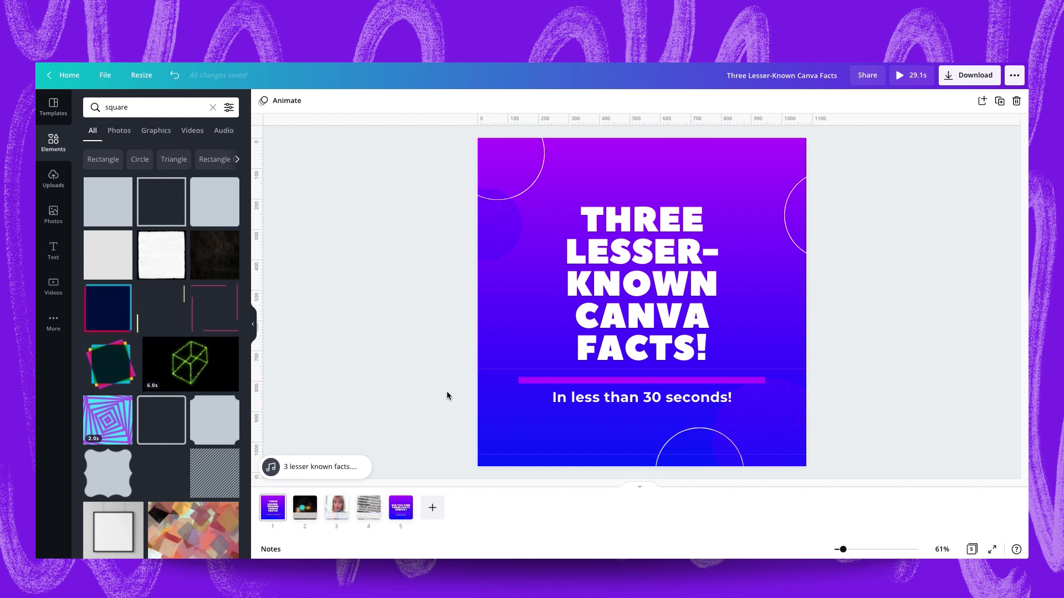
# Copy the title heading from page 1 and paste it onto the fireworks page
pyautogui.click(619, 283)
pyautogui.press('Tab')
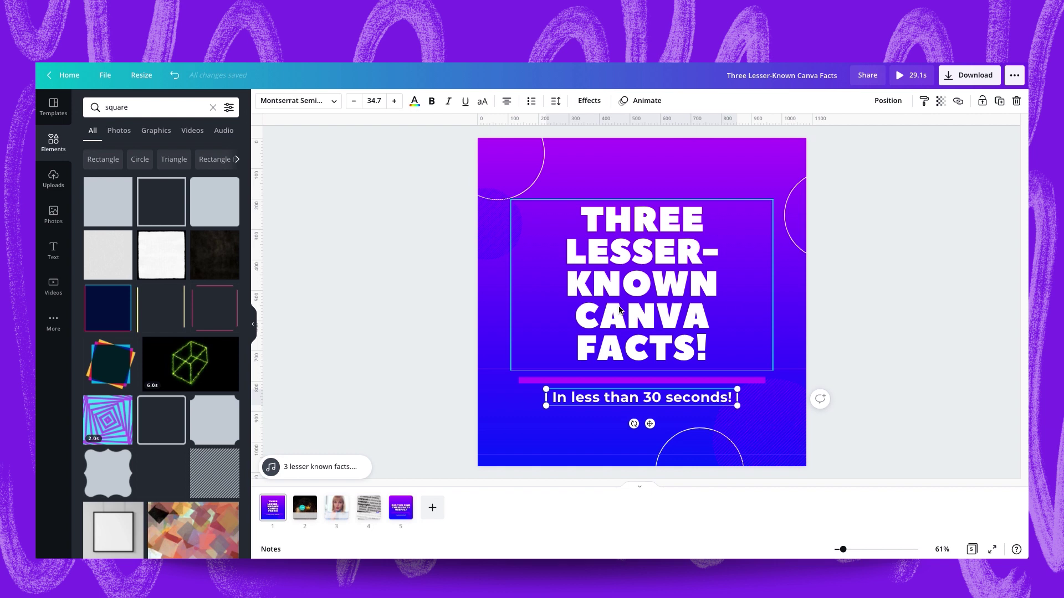
pyautogui.click(623, 304)
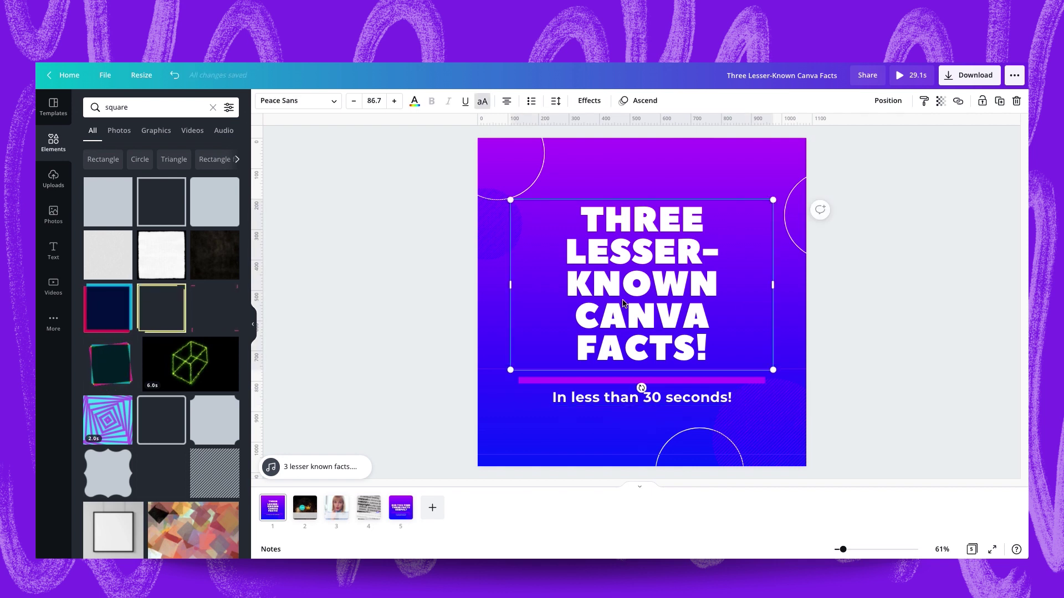
pyautogui.click(304, 515)
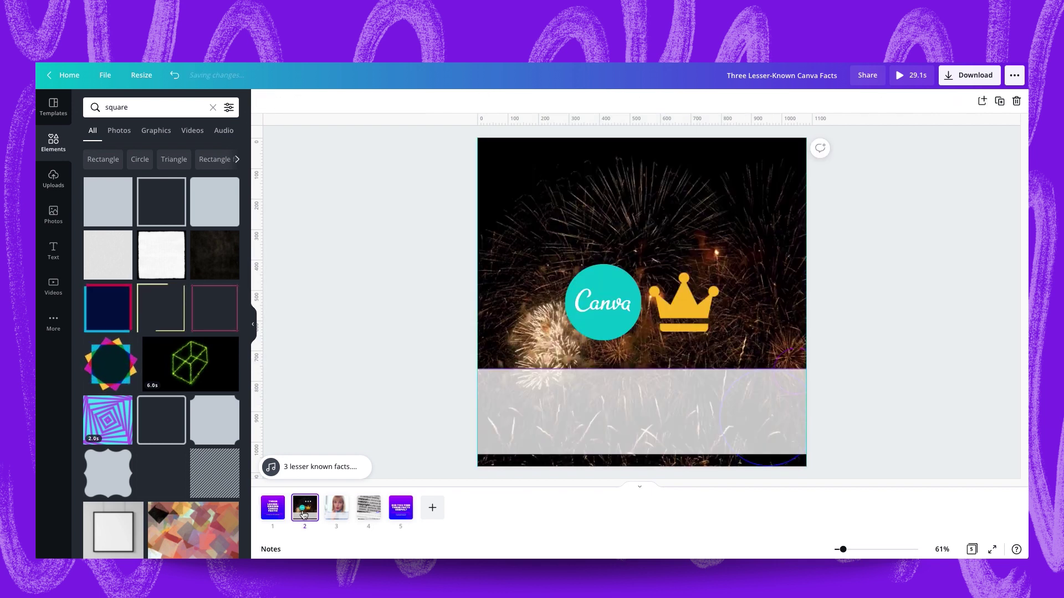
pyautogui.hotkey('ctrl', 'v')
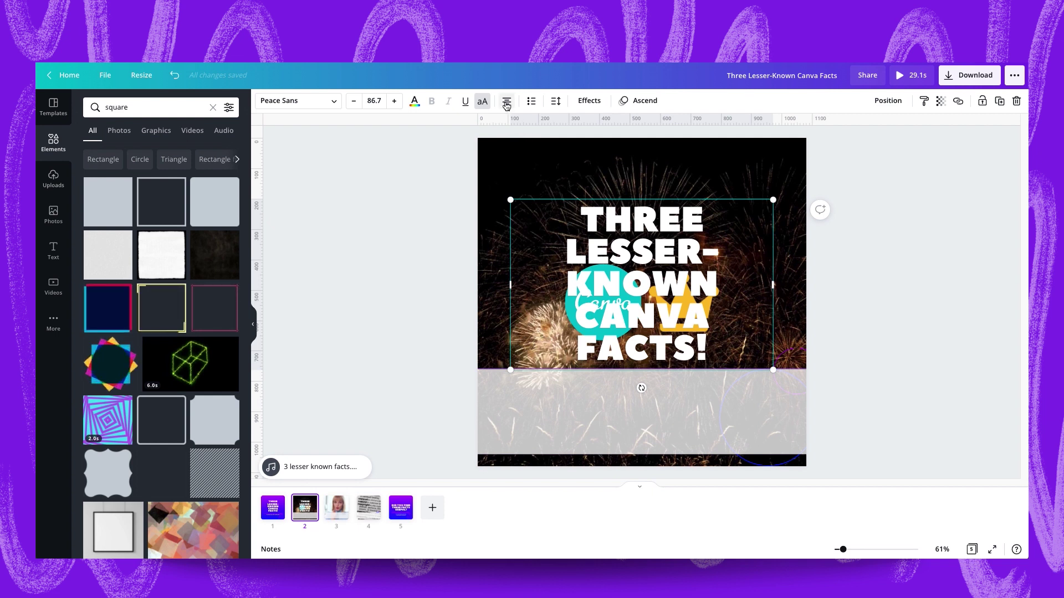
# Left-align the heading, retype it as FACT ONE and move it into the strip by a new left guide
pyautogui.click(507, 101)
pyautogui.moveTo(664, 347); pyautogui.dragTo(512, 220)
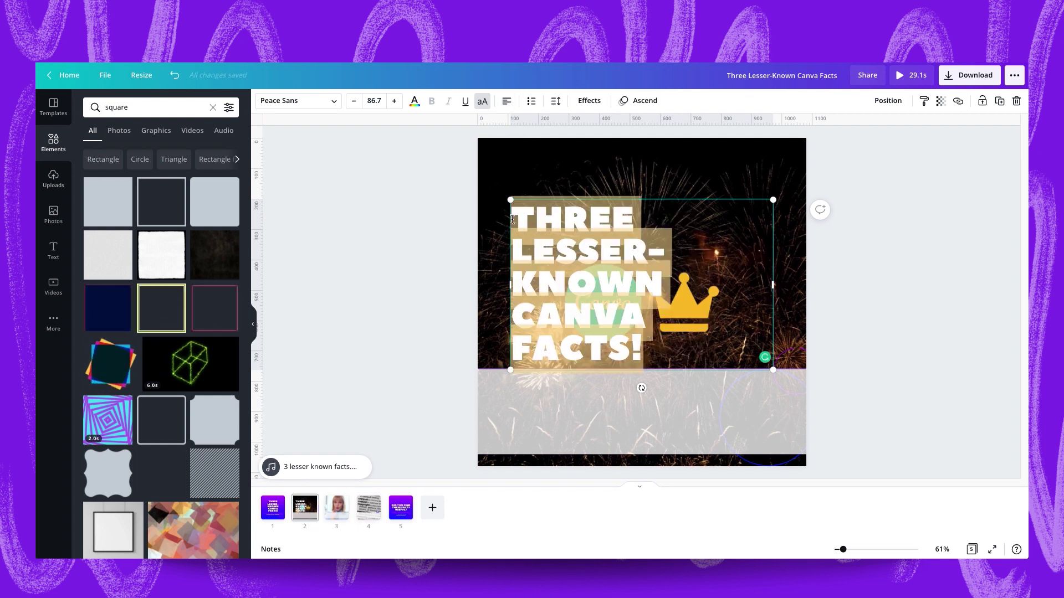
pyautogui.write('FACT ONE')
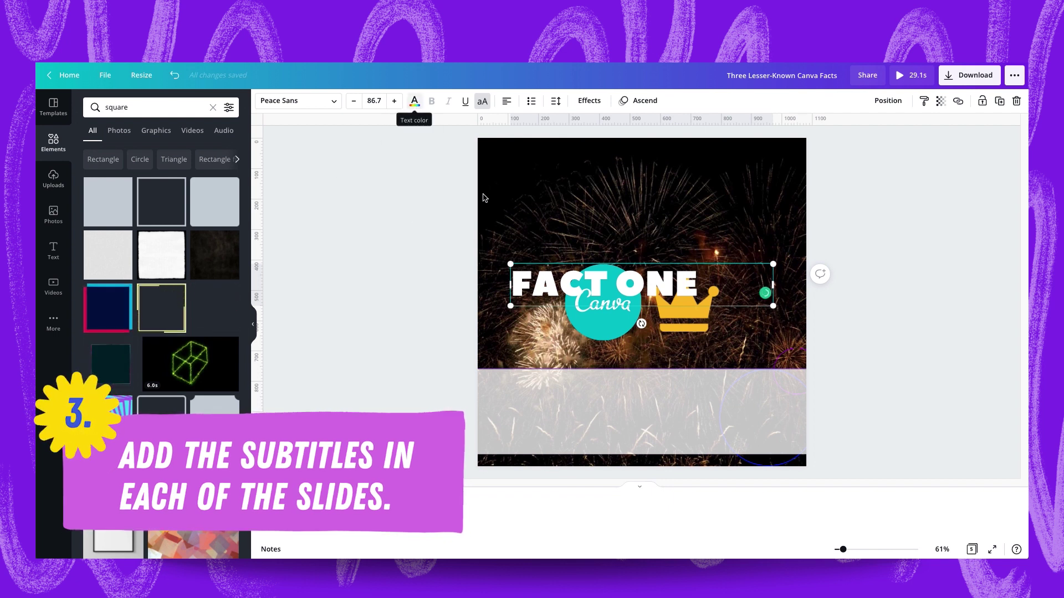
pyautogui.click(413, 371)
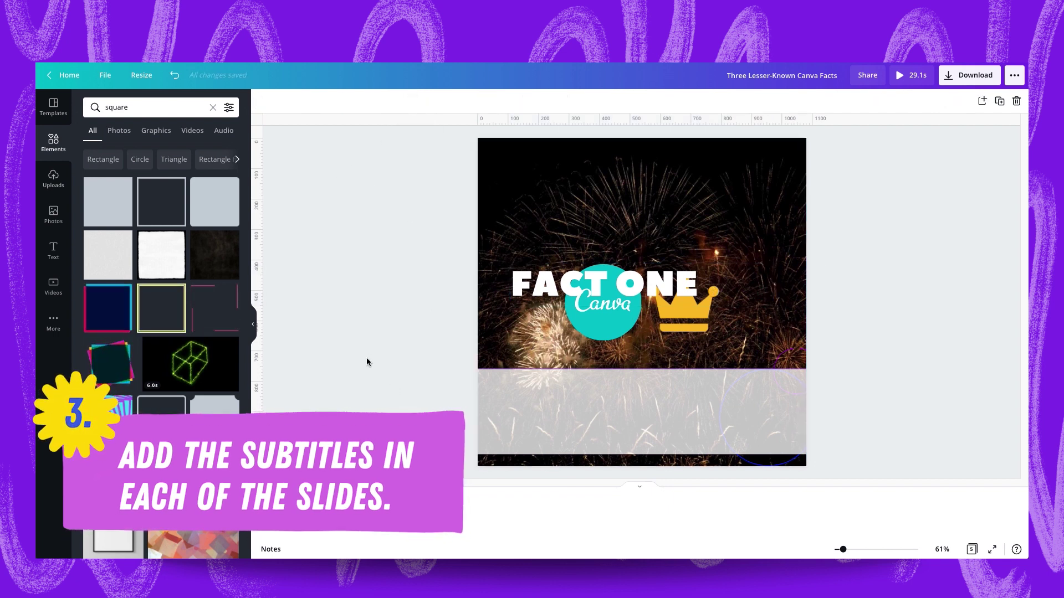
pyautogui.moveTo(261, 352); pyautogui.dragTo(488, 348)
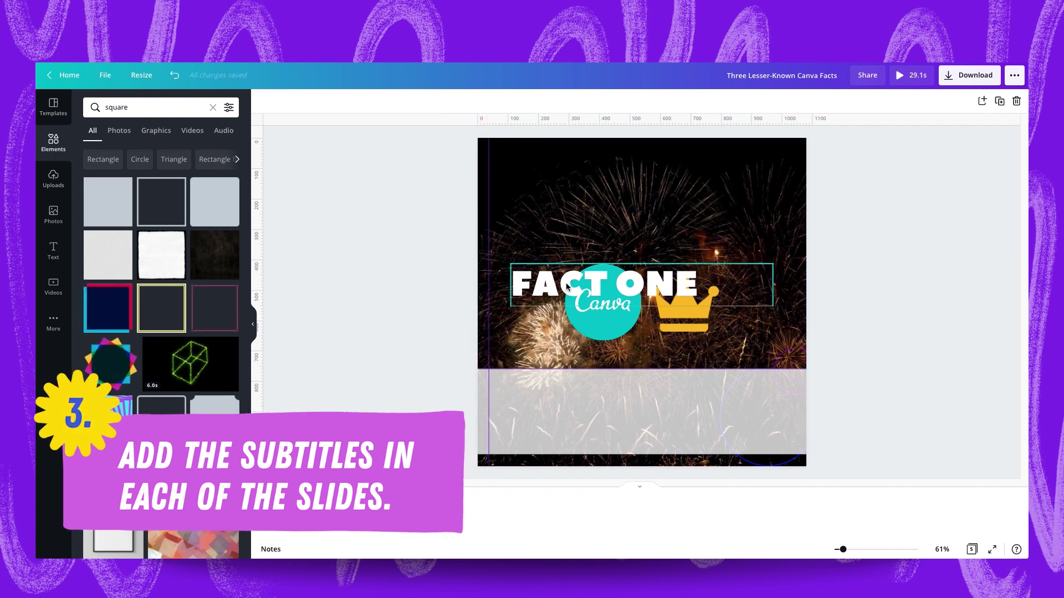
pyautogui.moveTo(567, 287); pyautogui.dragTo(549, 391)
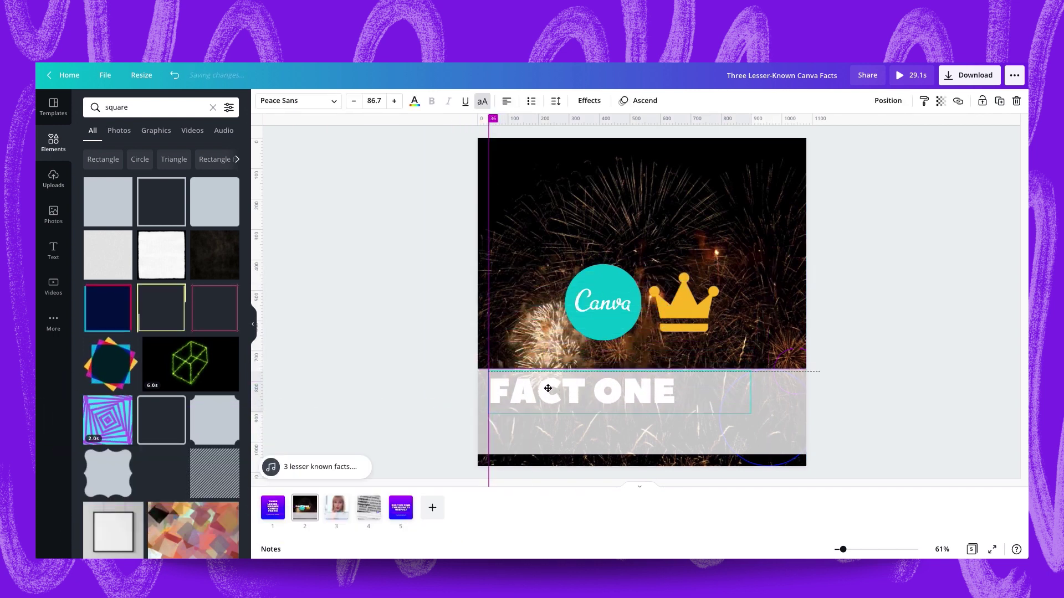
# Reduce the FACT ONE heading's font size to 60
pyautogui.doubleClick(613, 396)
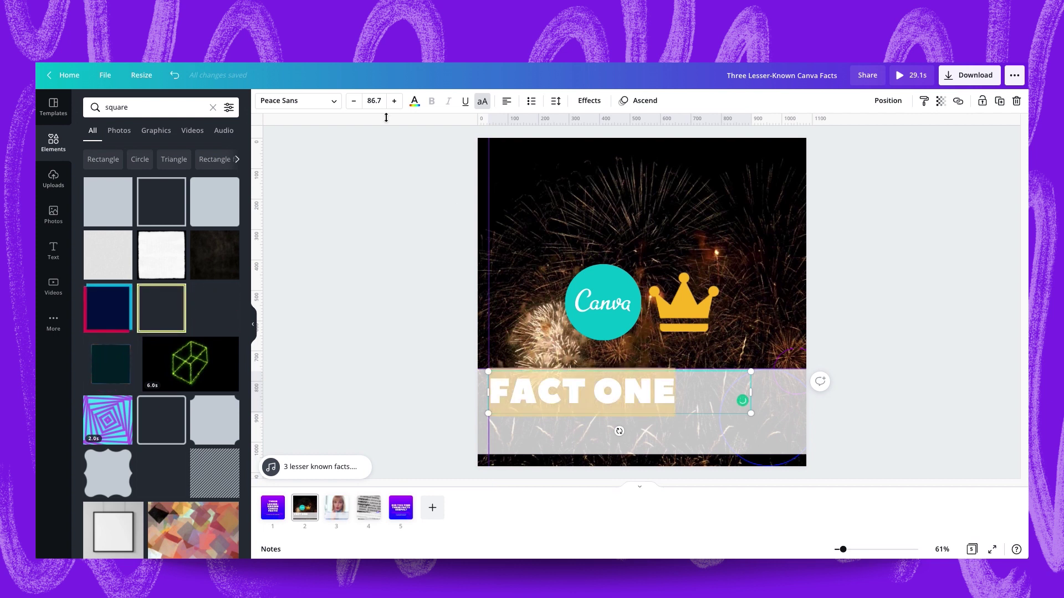
pyautogui.click(352, 101)
pyautogui.click(352, 101)
pyautogui.click(352, 100)
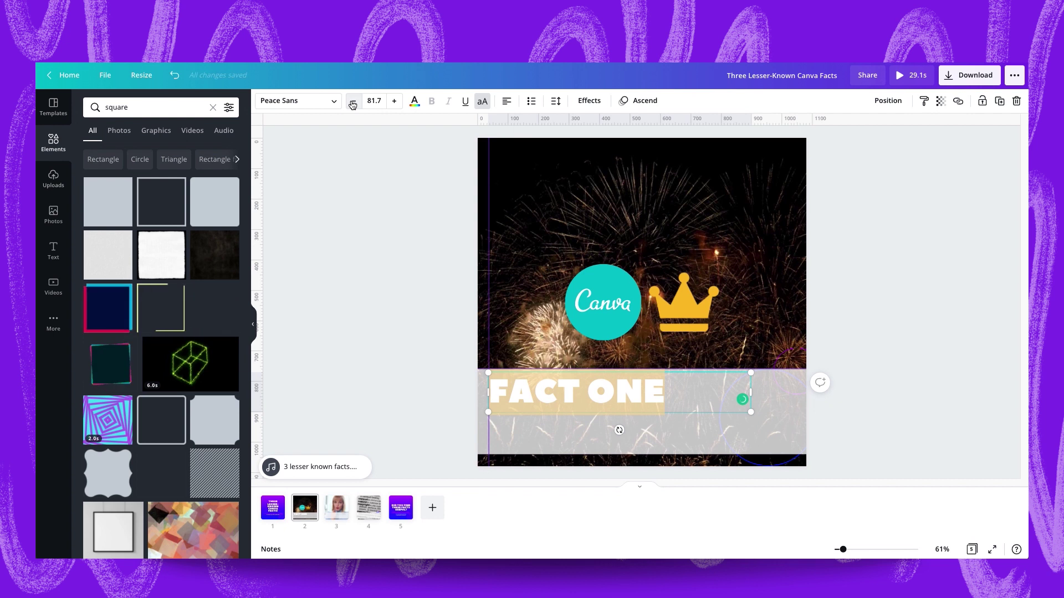
pyautogui.write('60')
pyautogui.press('Return')
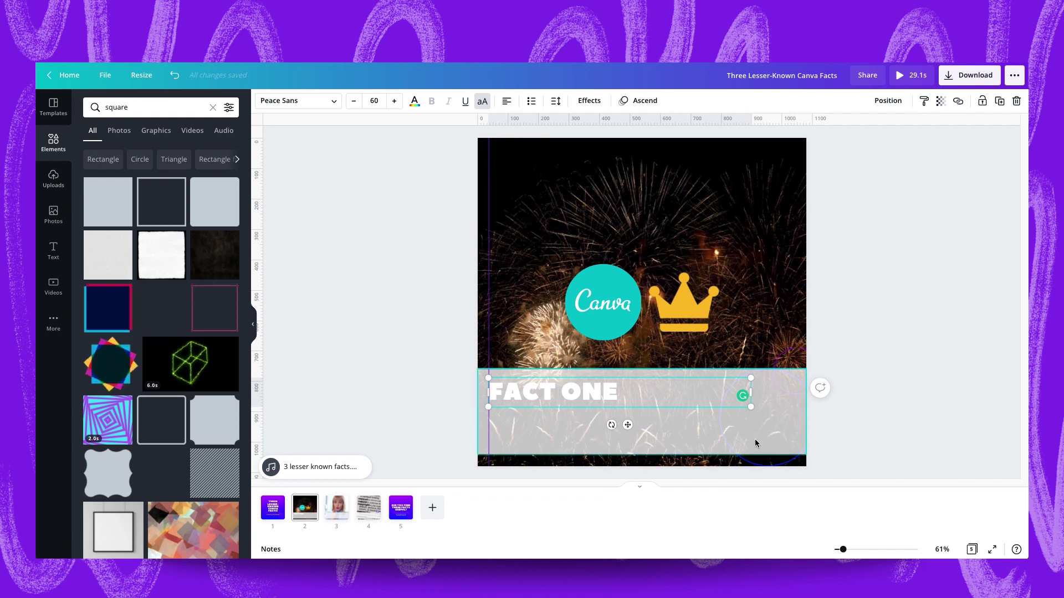
pyautogui.click(399, 508)
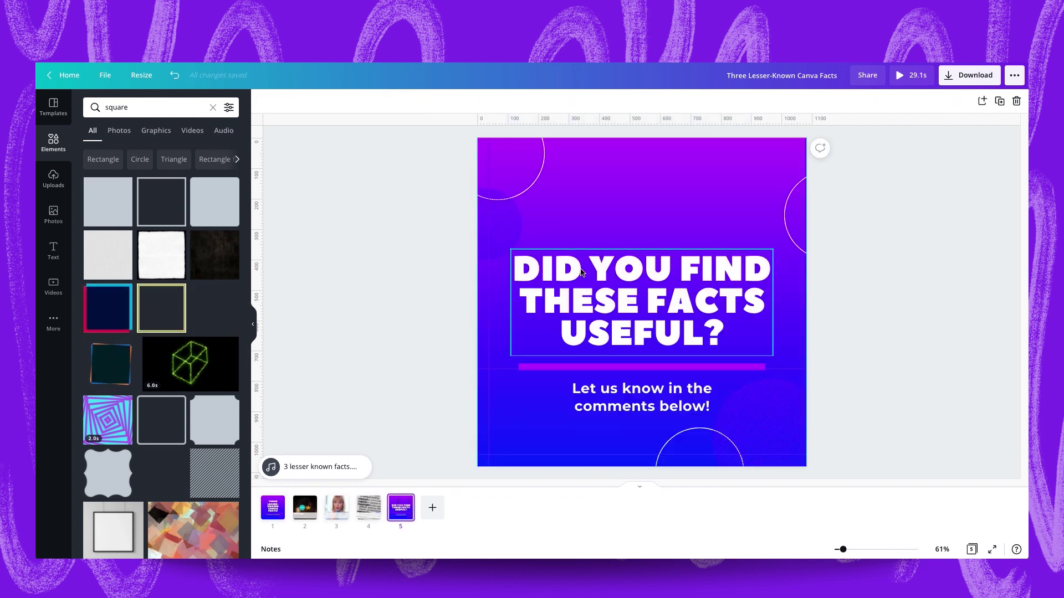
pyautogui.click(301, 515)
# Colour FACT ONE purple and nudge it left onto the vertical guide
pyautogui.click(553, 390)
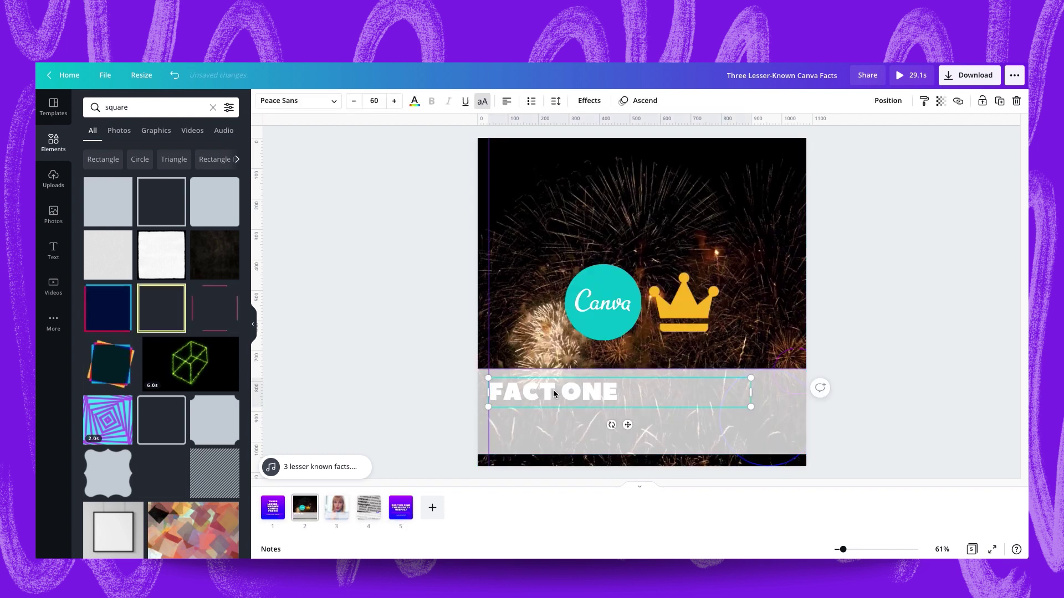
pyautogui.click(414, 101)
pyautogui.click(173, 154)
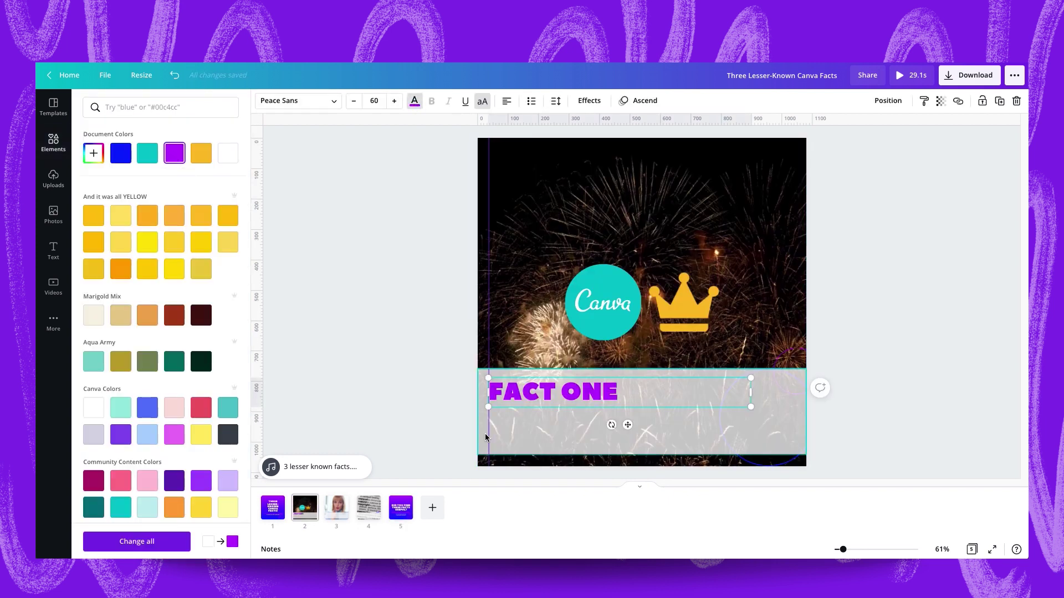
pyautogui.click(404, 342)
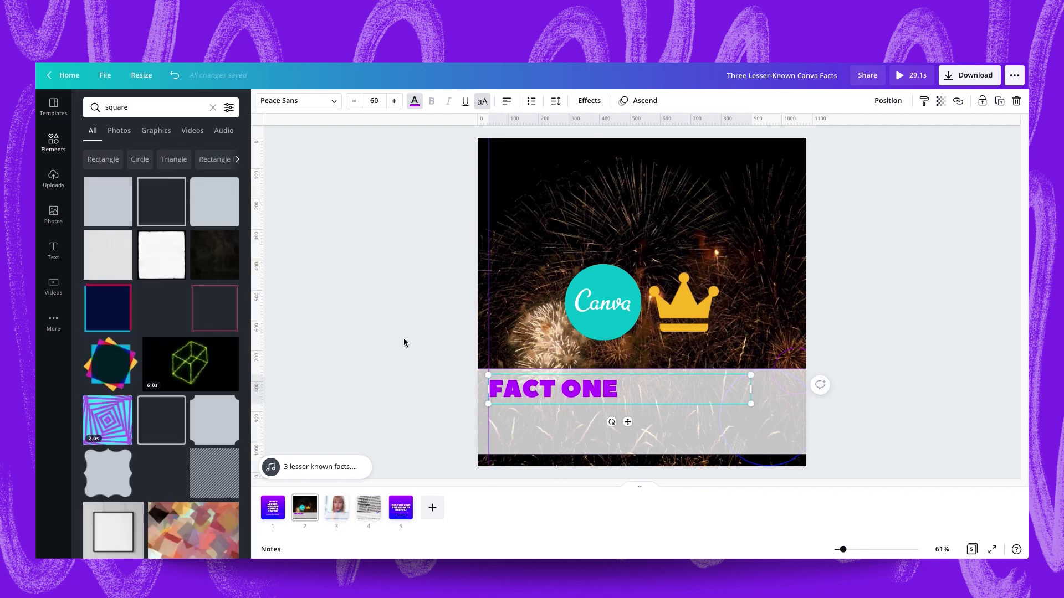
pyautogui.click(541, 390)
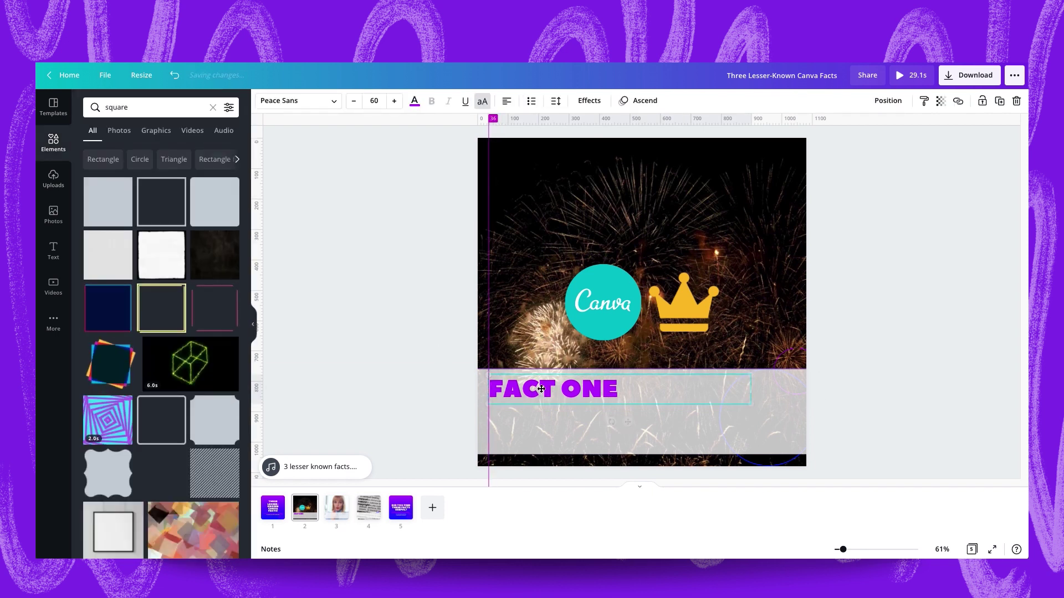
pyautogui.moveTo(541, 389); pyautogui.dragTo(538, 389)
# Copy the 'In less than 30 seconds!' subtitle from page 1 and paste it onto the fireworks slide
pyautogui.click(392, 360)
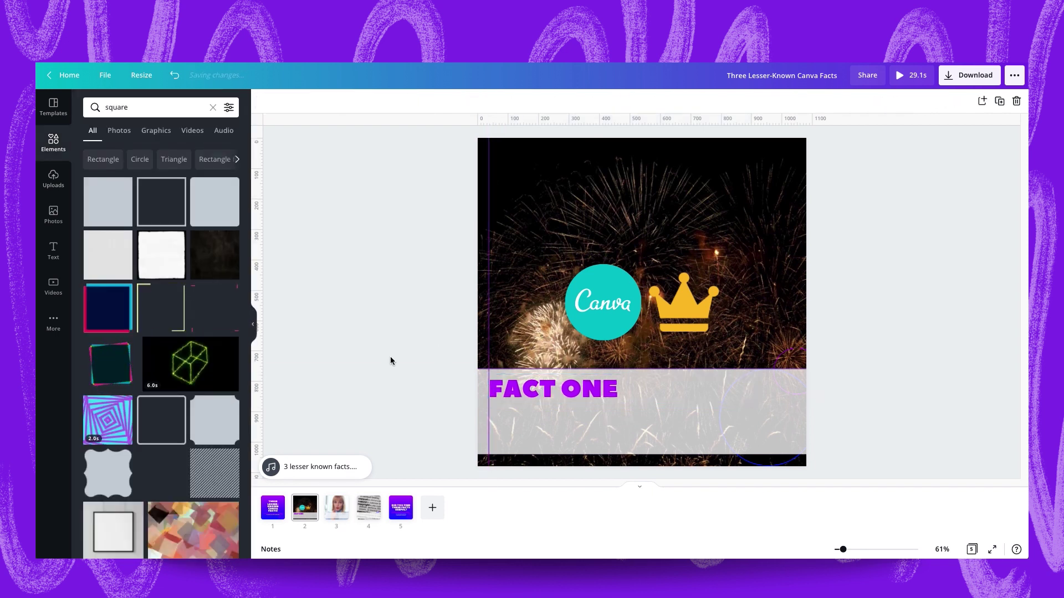
pyautogui.click(272, 507)
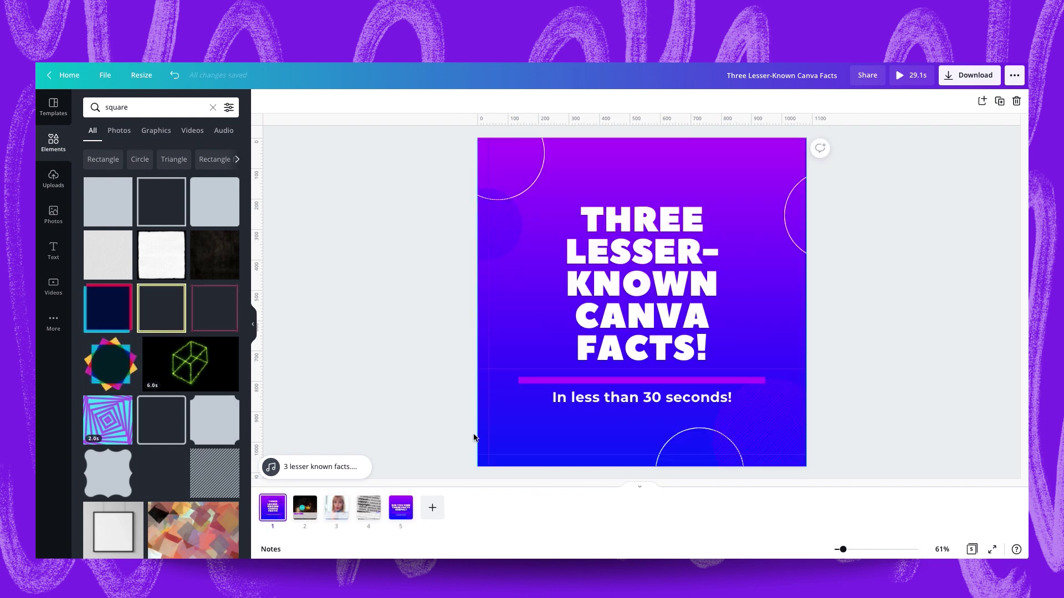
pyautogui.click(585, 404)
pyautogui.hotkey('ctrl', 'c')
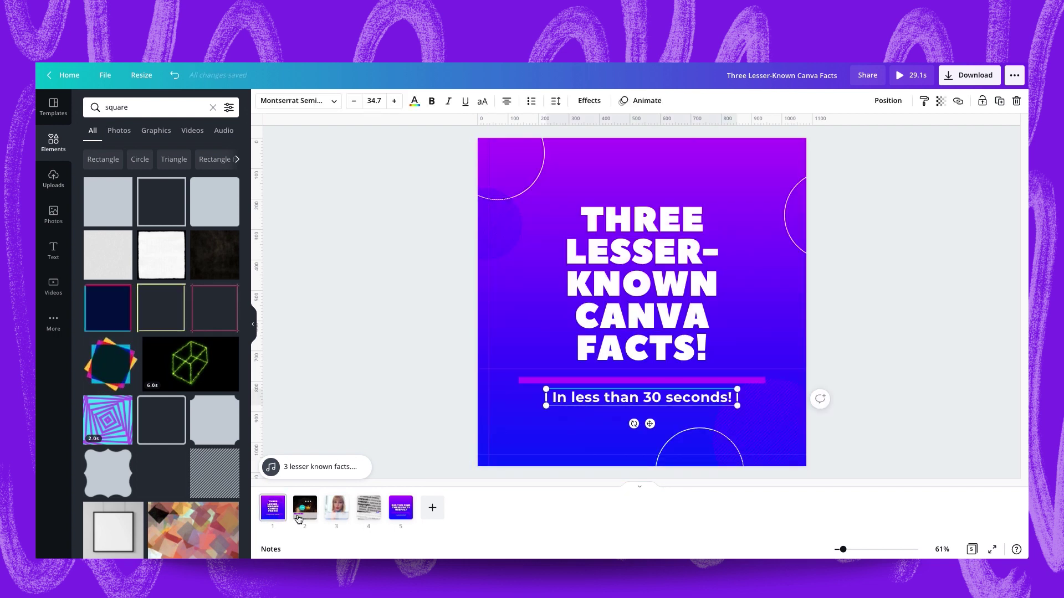
pyautogui.click(304, 507)
pyautogui.hotkey('ctrl', 'v')
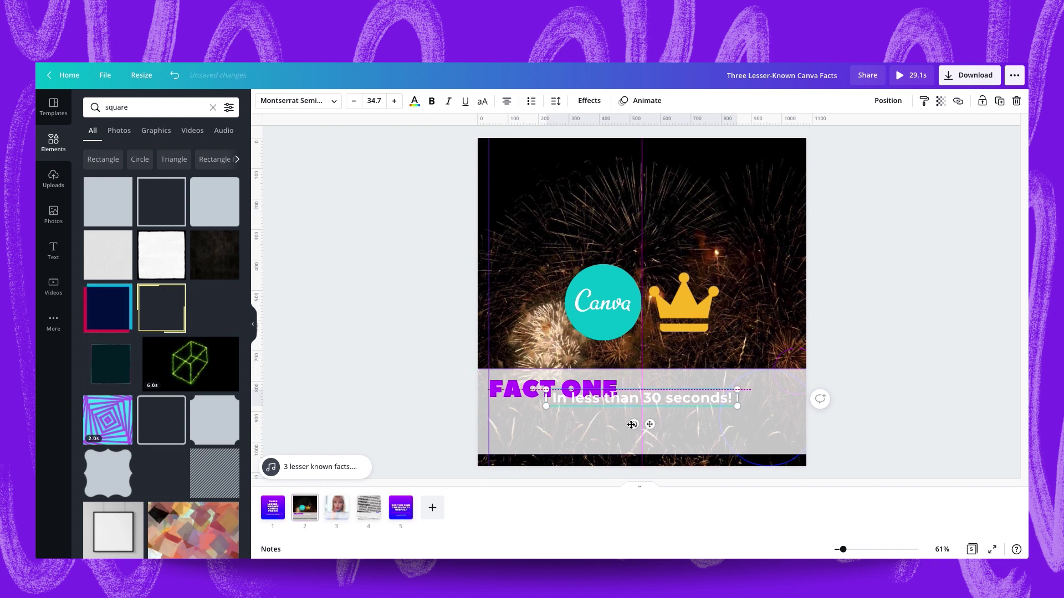
# Place the subtitle under FACT ONE, add a right-edge guide and widen the box across the strip
pyautogui.moveTo(650, 424); pyautogui.dragTo(595, 437)
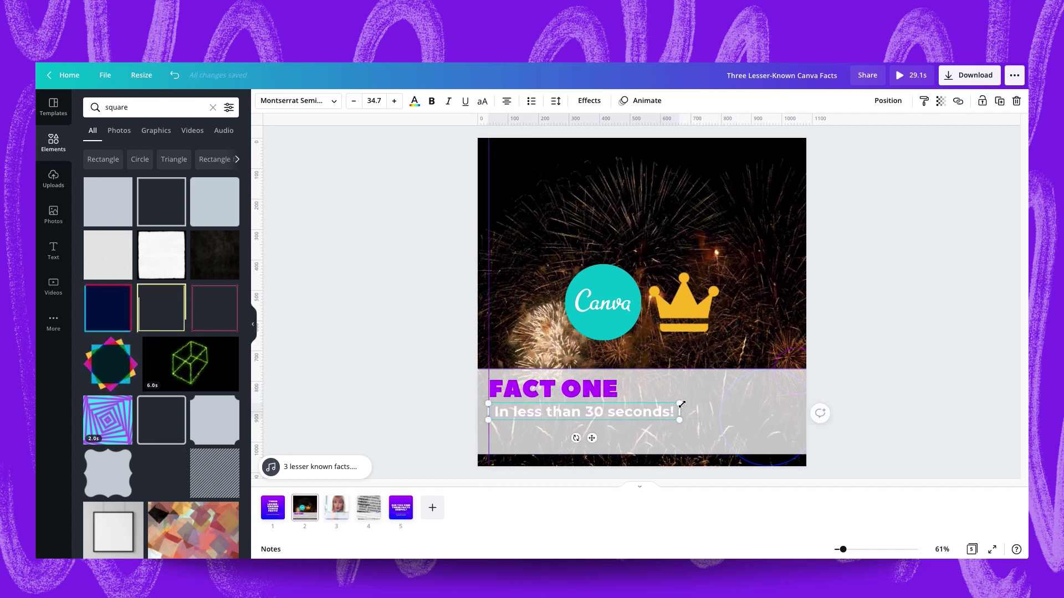
pyautogui.moveTo(259, 376); pyautogui.dragTo(797, 396)
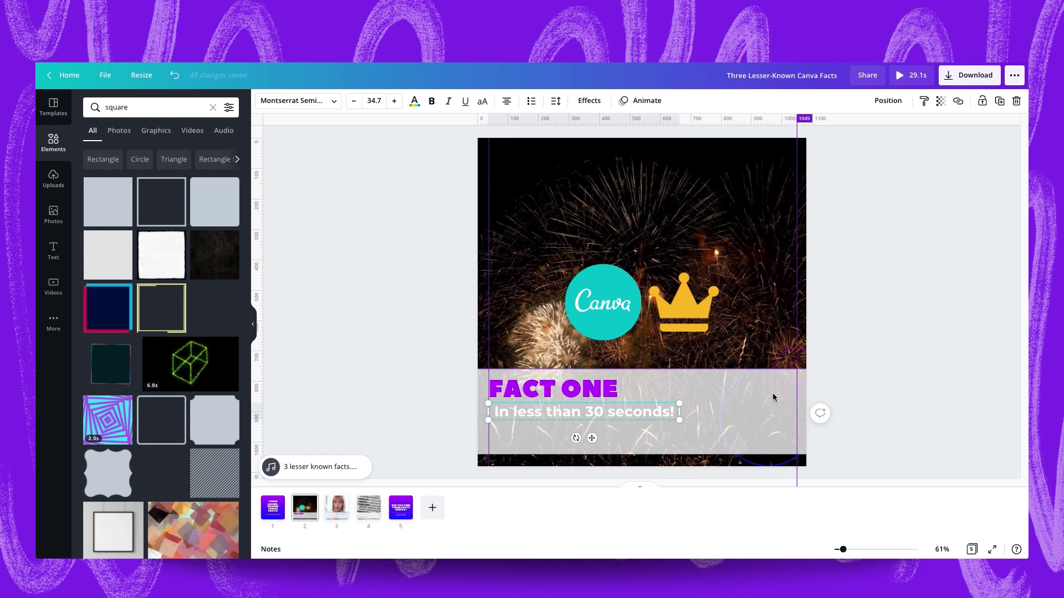
pyautogui.moveTo(680, 412); pyautogui.dragTo(796, 413)
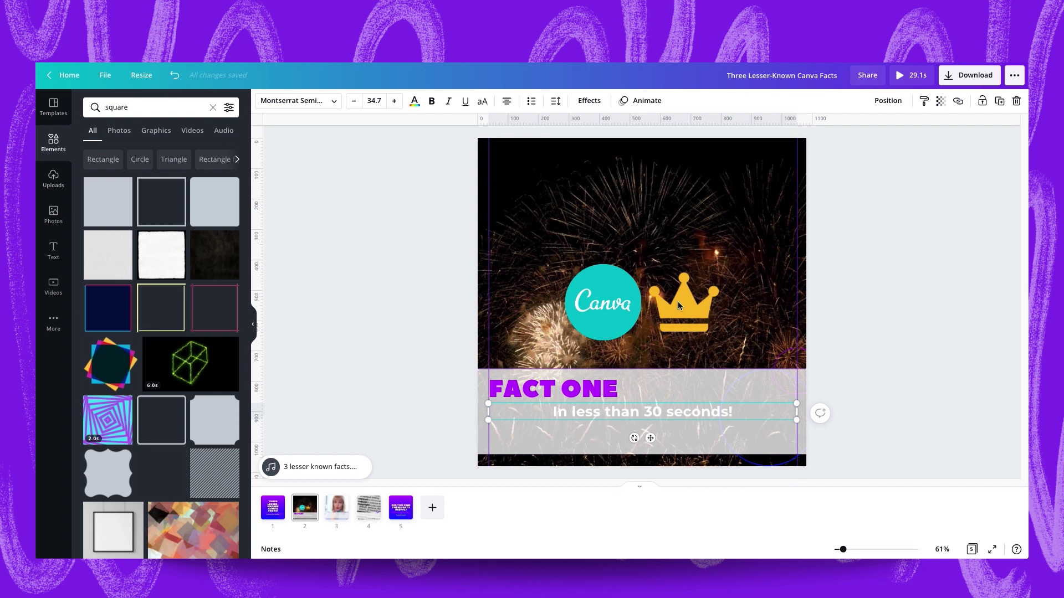
# Make the subtitle left-aligned and blue, then select all of this slide's Smartmockups note text
pyautogui.click(506, 101)
pyautogui.click(412, 102)
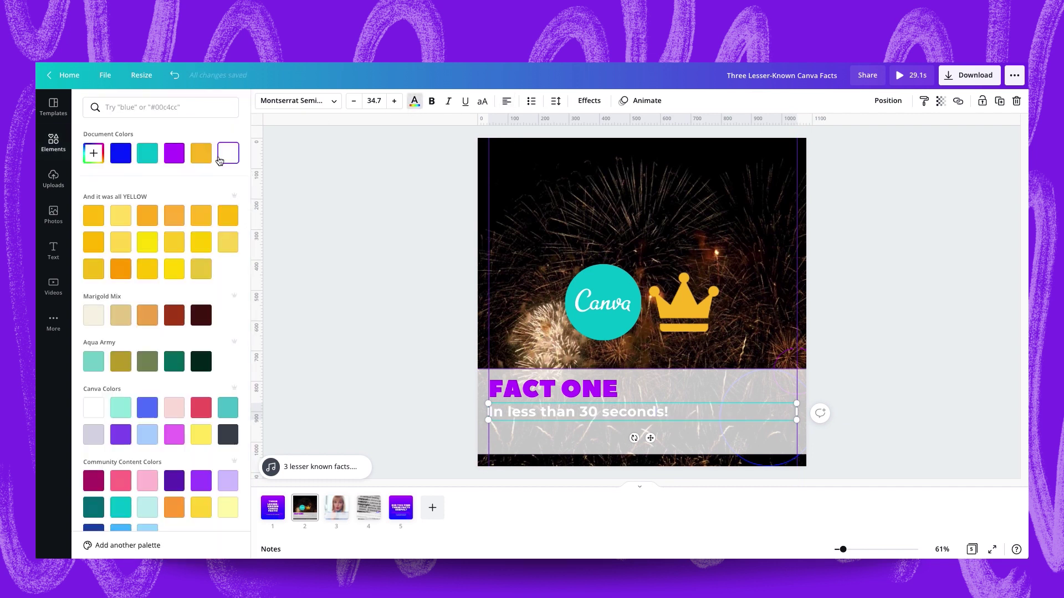
pyautogui.click(119, 160)
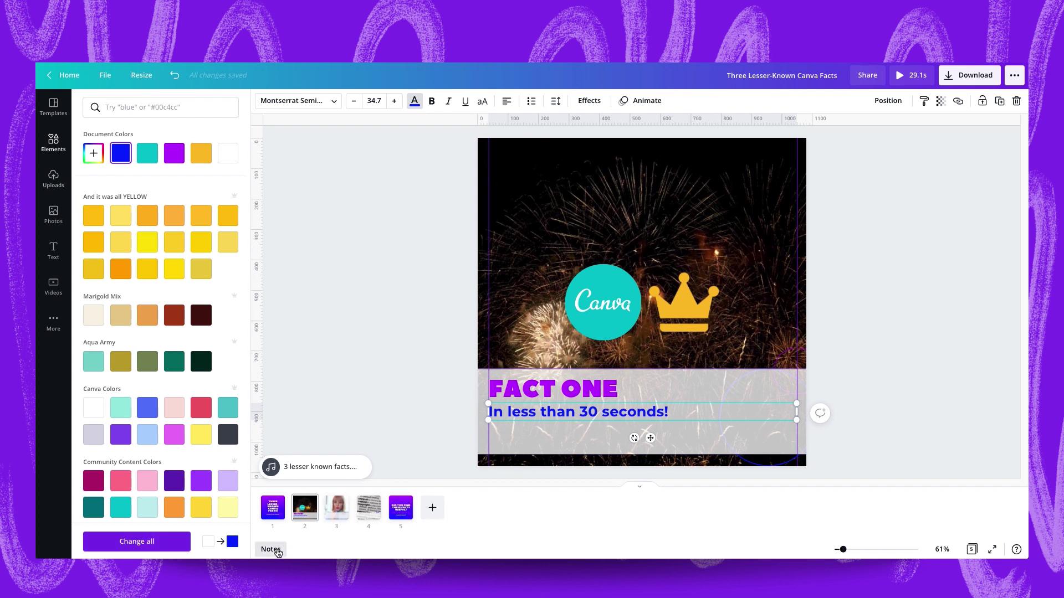
pyautogui.click(275, 550)
pyautogui.hotkey('ctrl', 'a')
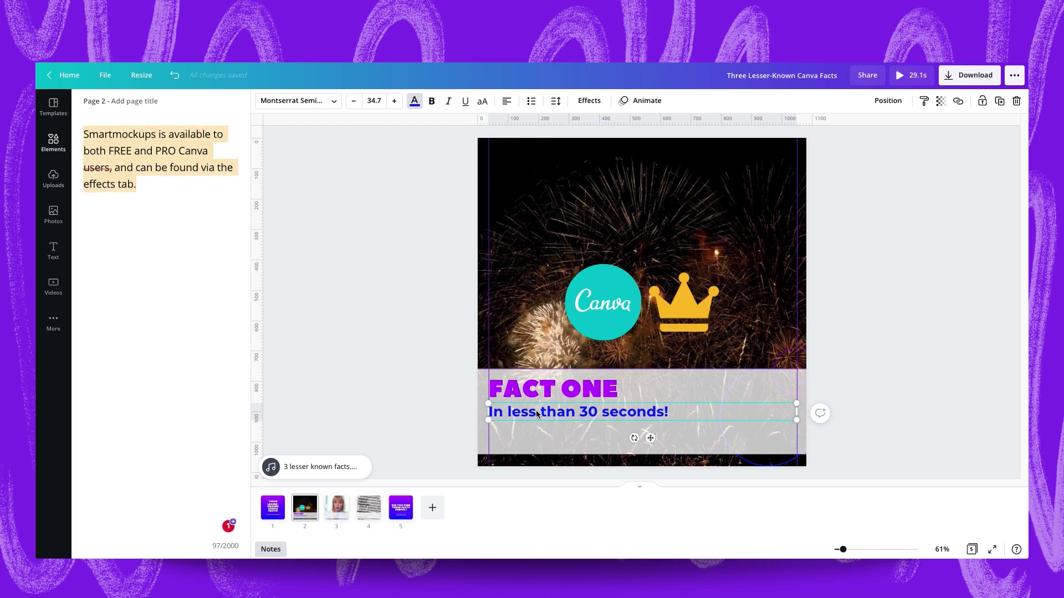
# Replace the subtitle with the Smartmockups sentence at font size 26 so it fits on two lines
pyautogui.click(562, 411)
pyautogui.hotkey('ctrl', 'v')
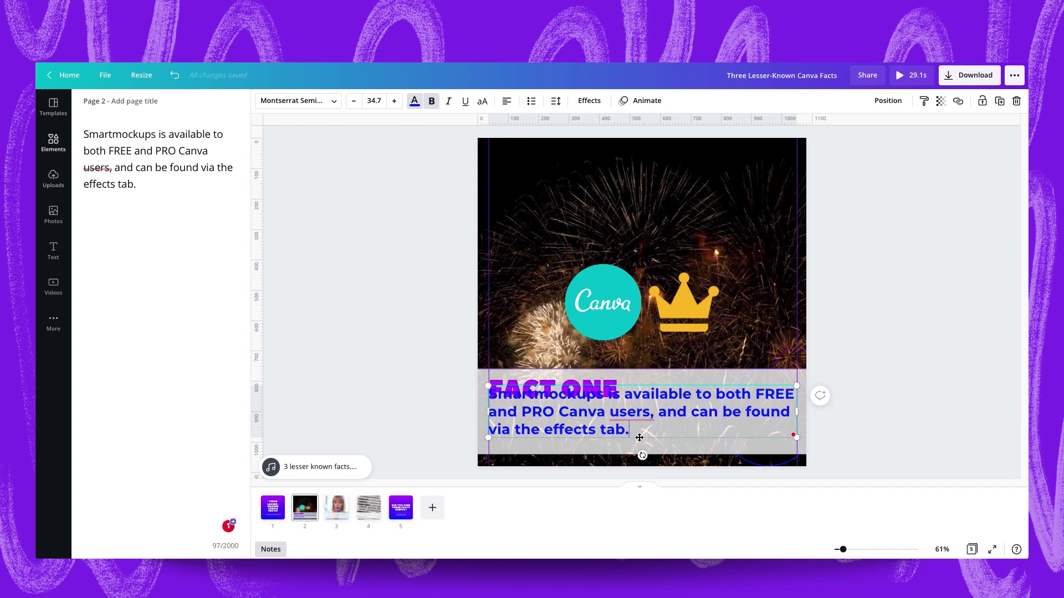
pyautogui.moveTo(640, 434); pyautogui.dragTo(480, 390)
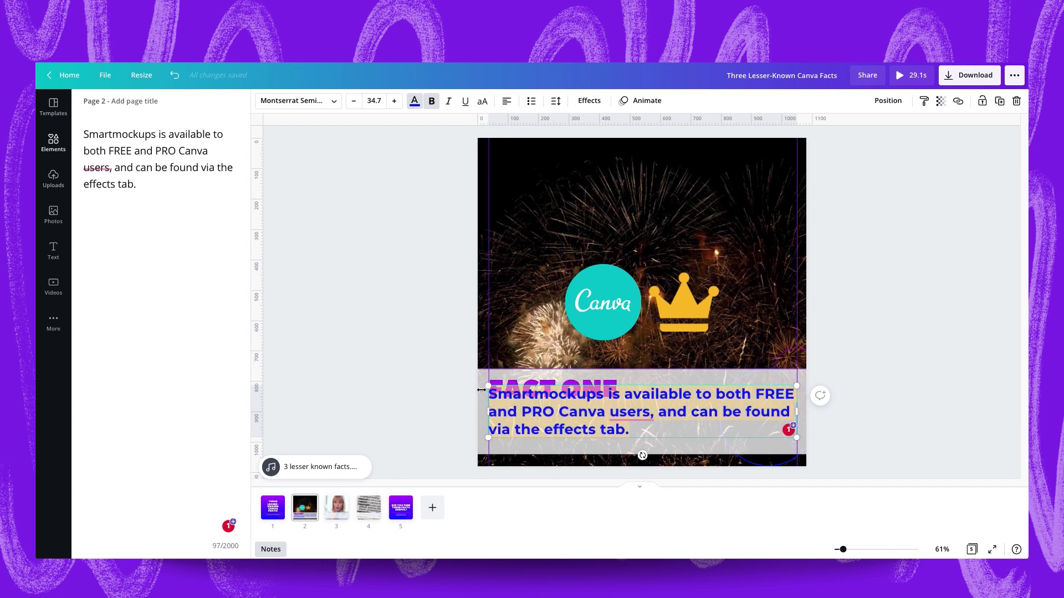
pyautogui.click(374, 101)
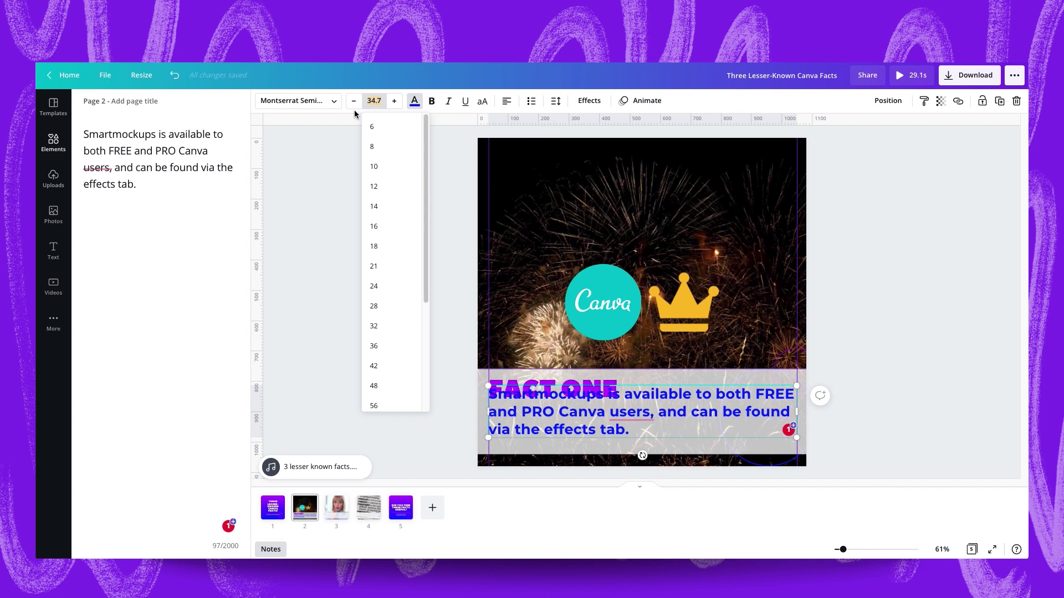
pyautogui.write('26')
pyautogui.press('Return')
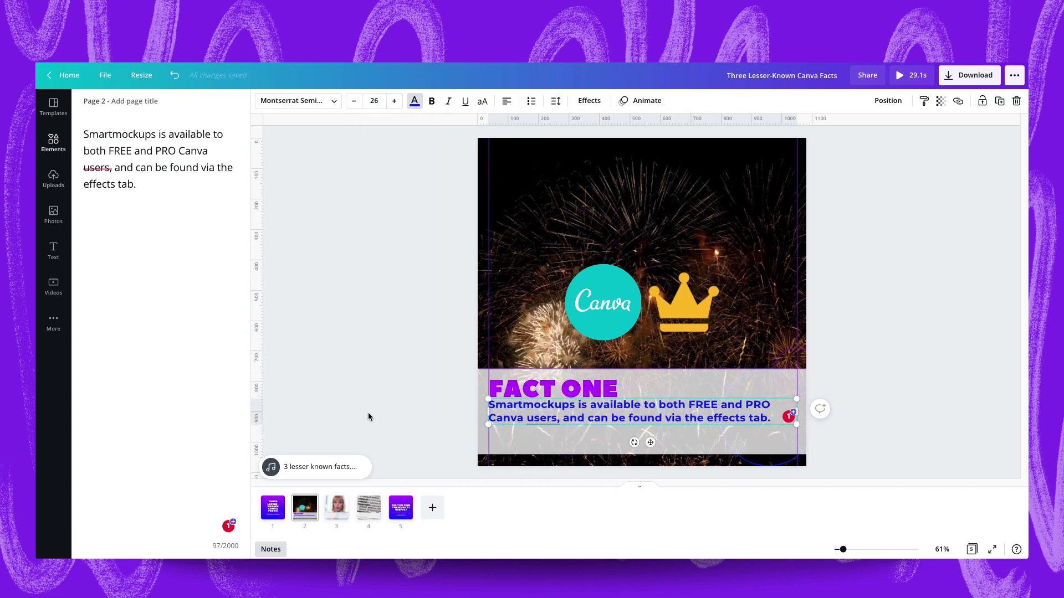
pyautogui.press('Escape')
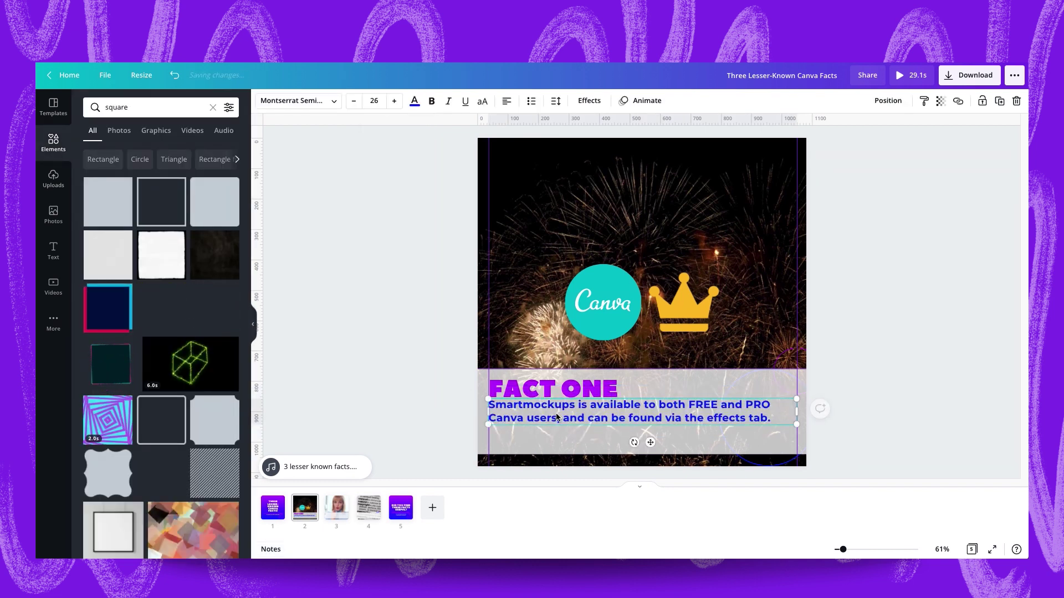
pyautogui.press('Escape')
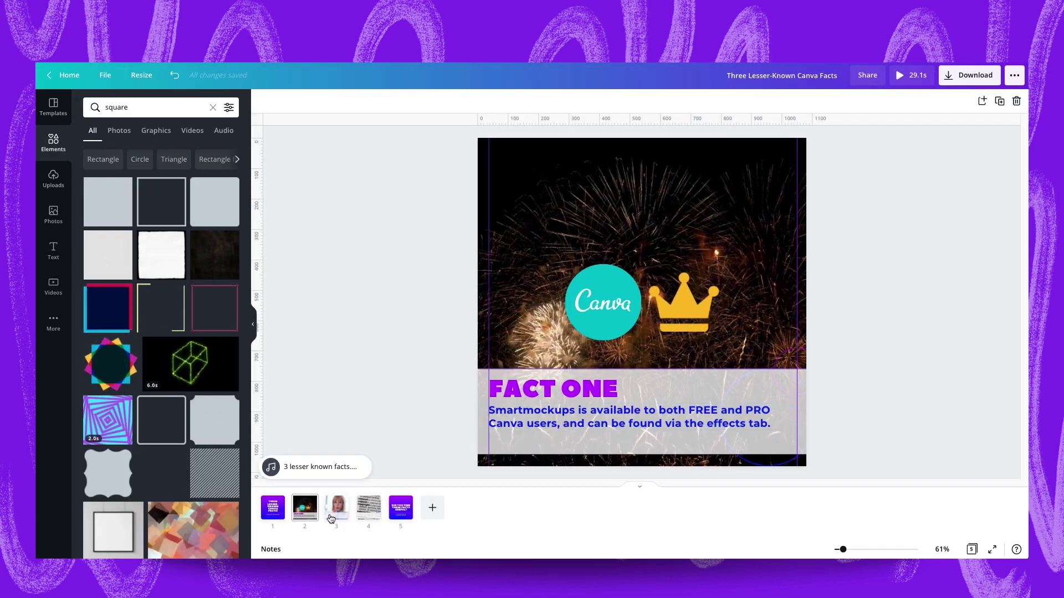
# Give the FACT ONE body subtitle the Typewriter animation
pyautogui.click(624, 419)
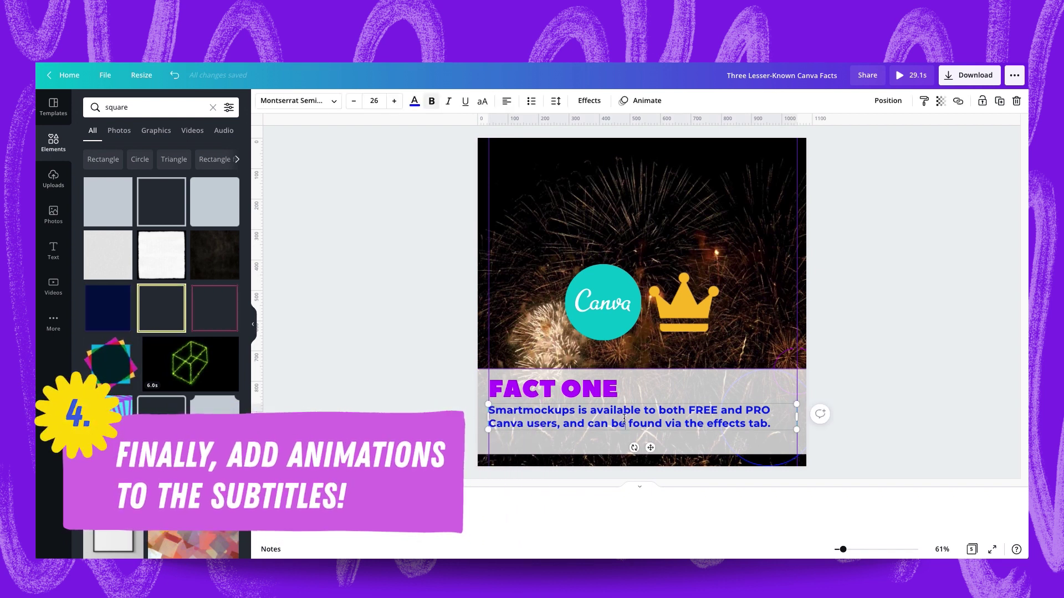
pyautogui.click(636, 100)
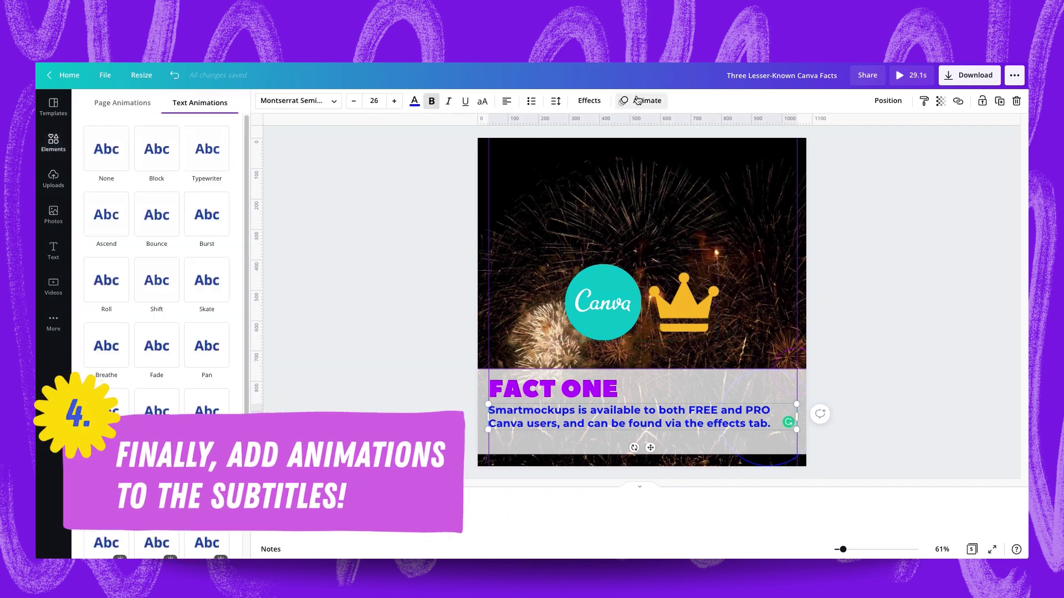
pyautogui.click(207, 149)
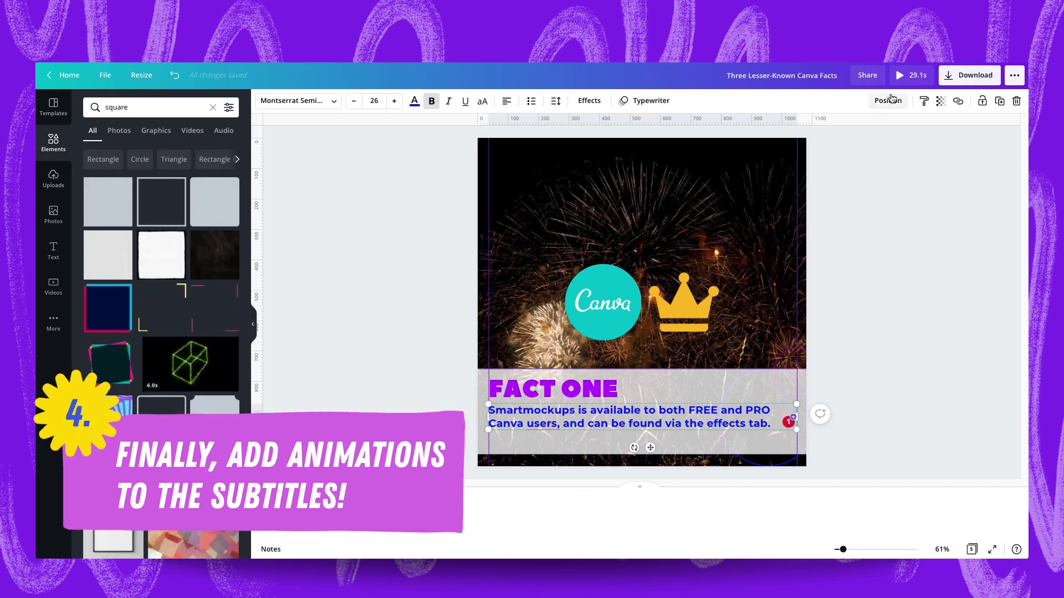
# Preview the design as a video from the fireworks slide, then return to editing
pyautogui.click(912, 74)
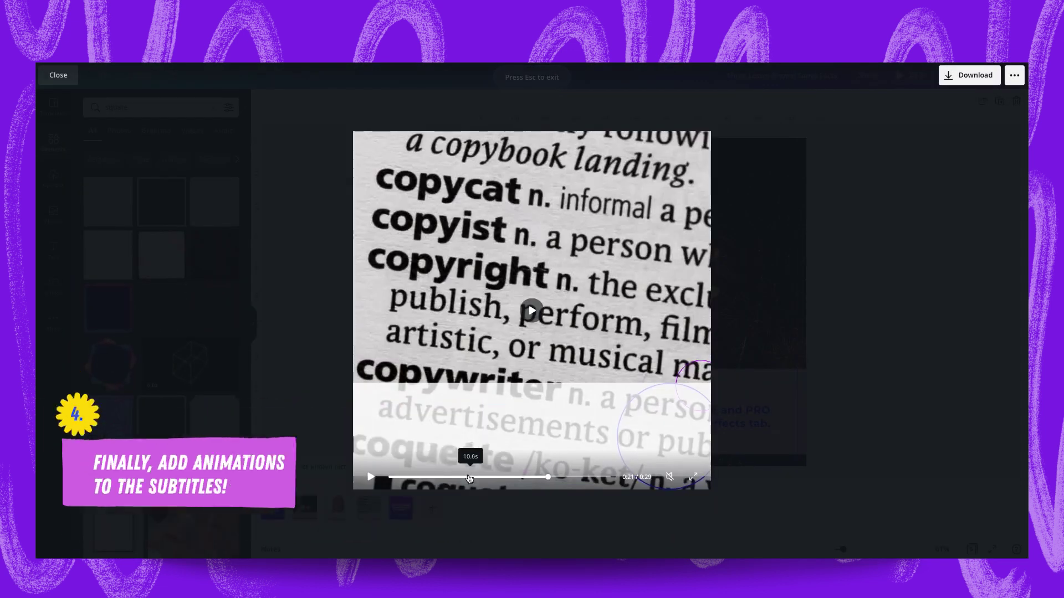
pyautogui.click(389, 479)
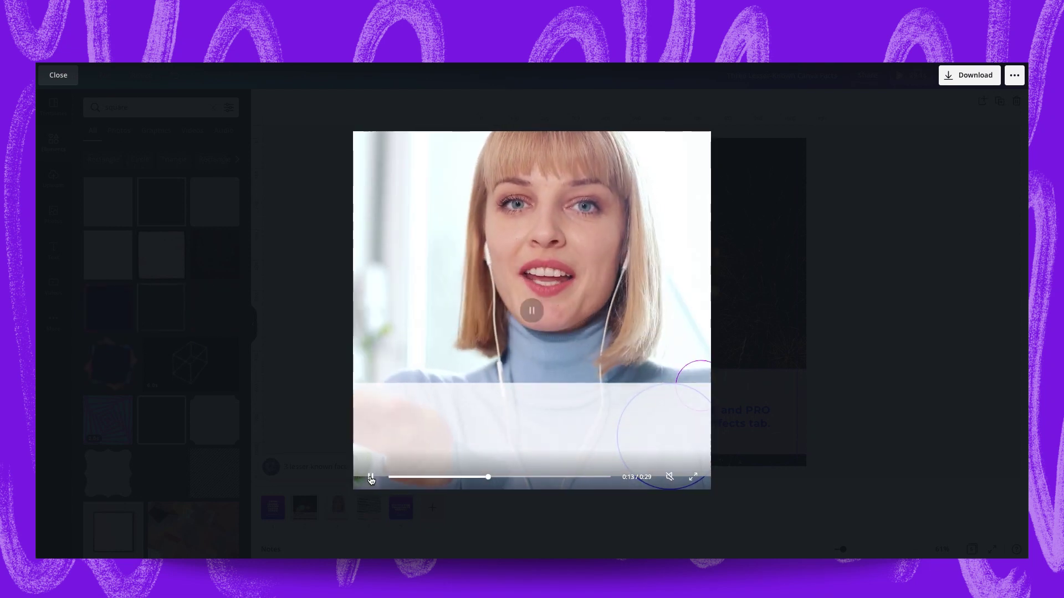
pyautogui.click(370, 479)
pyautogui.click(914, 361)
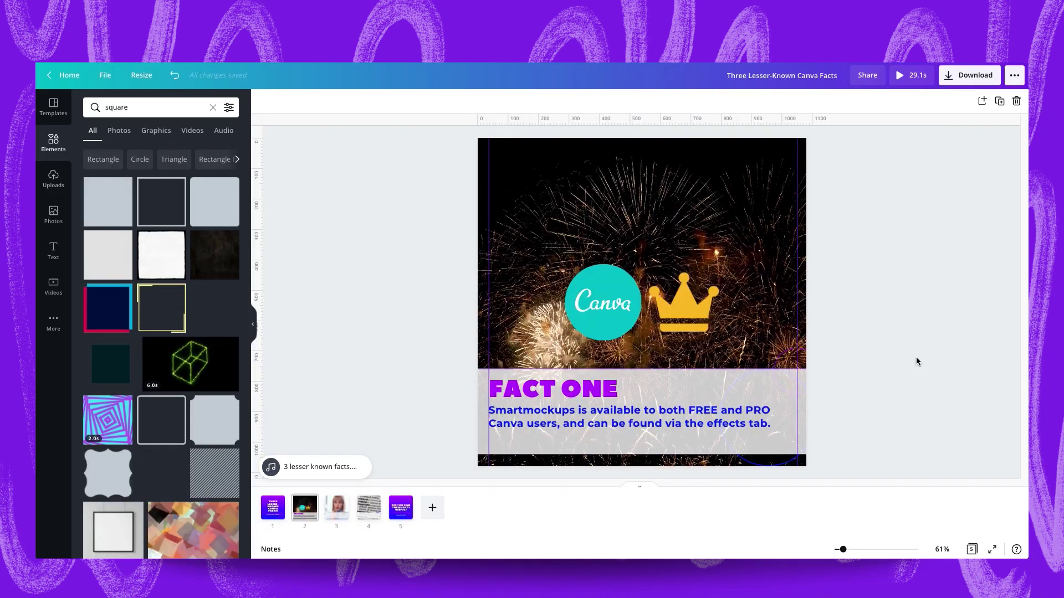
# Copy the fact heading and subtitle together and paste them onto slides 3 and 4
pyautogui.click(694, 433)
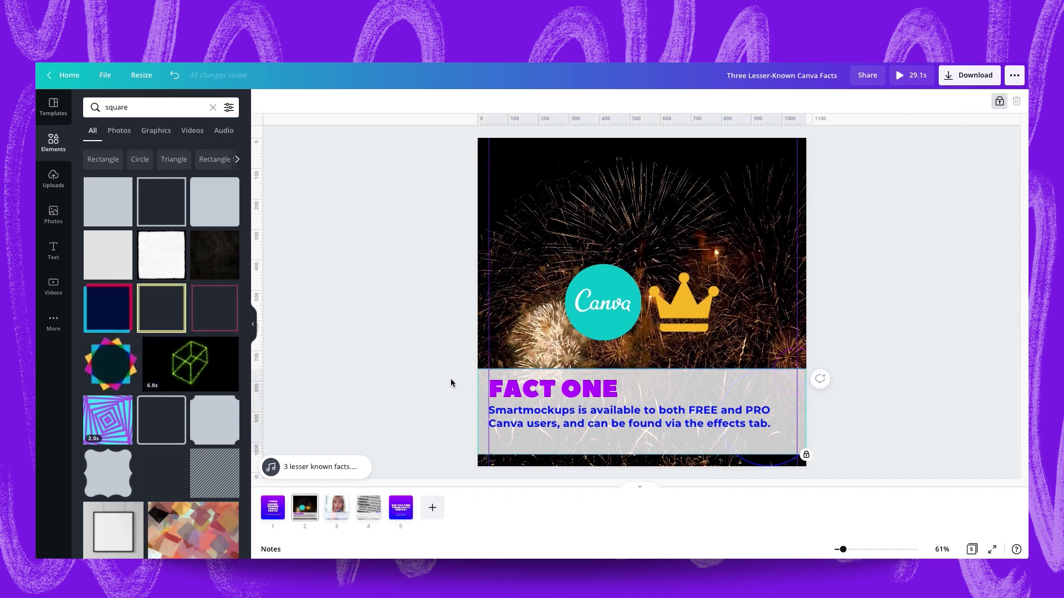
pyautogui.moveTo(451, 379); pyautogui.dragTo(528, 421)
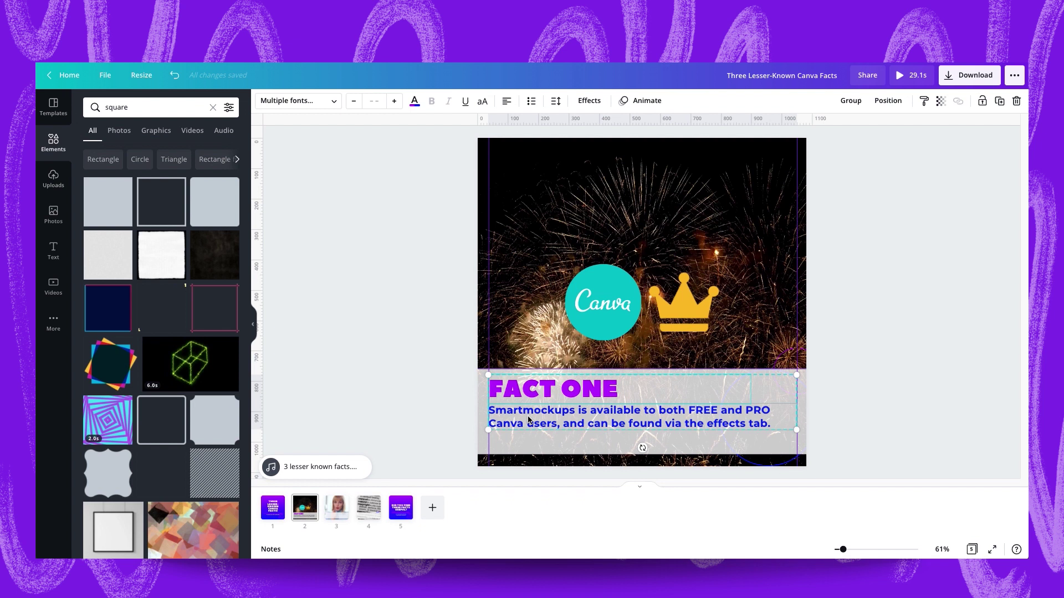
pyautogui.click(331, 515)
pyautogui.hotkey('ctrl', 'v')
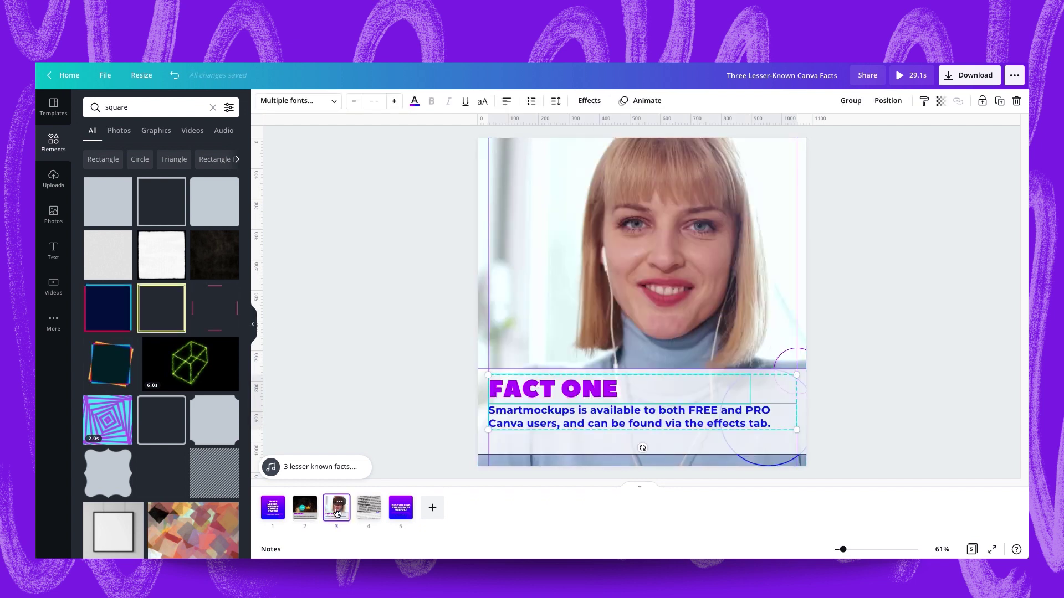
pyautogui.click(368, 510)
pyautogui.hotkey('ctrl', 'v')
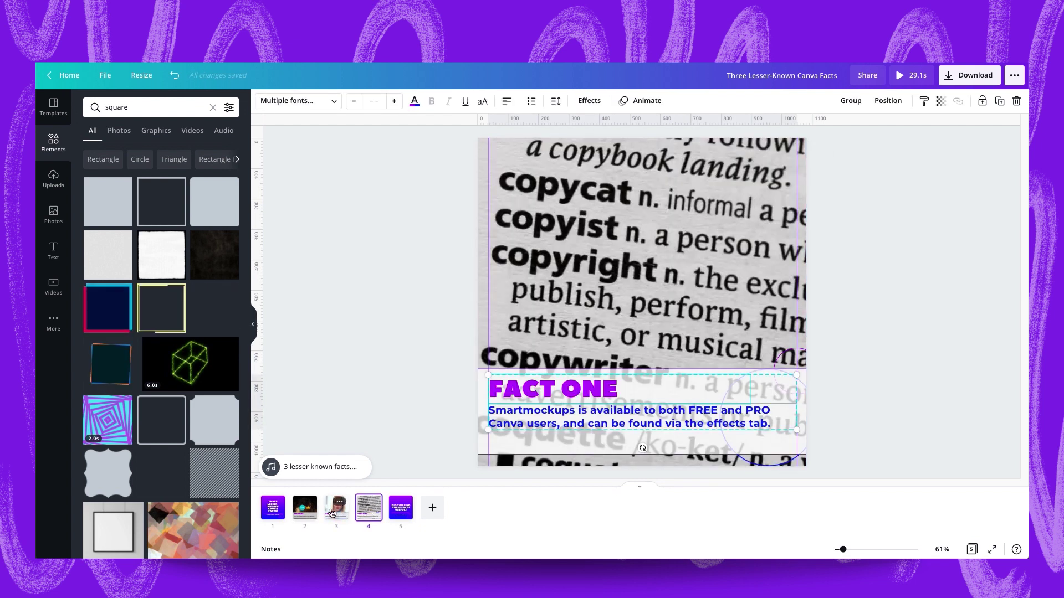
# Change slide 3's heading to FACT TWO and replace its subtitle with the slide's note text
pyautogui.click(337, 509)
pyautogui.click(581, 388)
pyautogui.moveTo(619, 387); pyautogui.dragTo(570, 388)
pyautogui.write('T T')
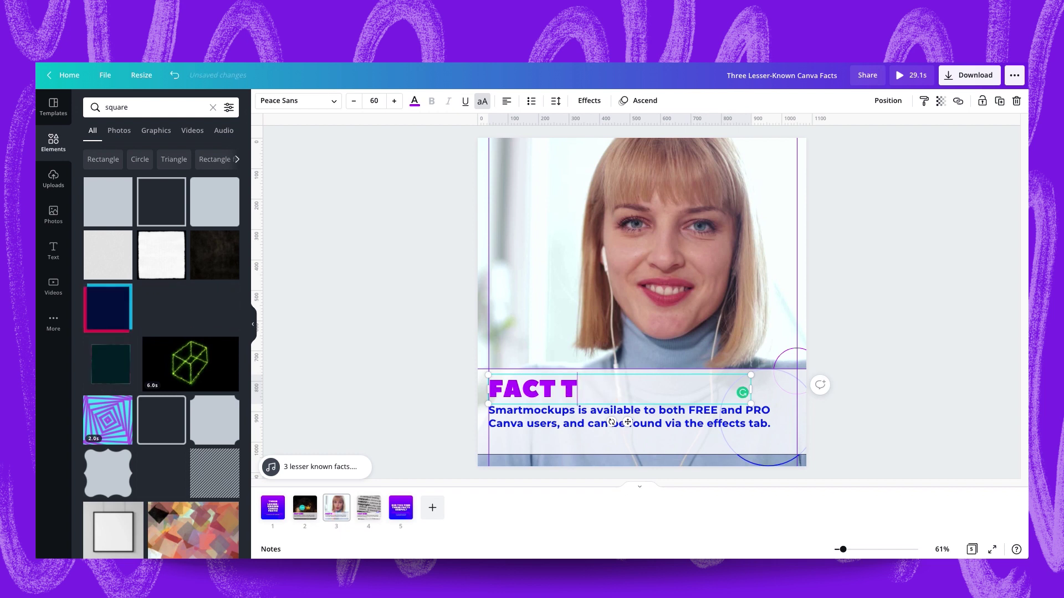
pyautogui.write('WO')
pyautogui.click(270, 549)
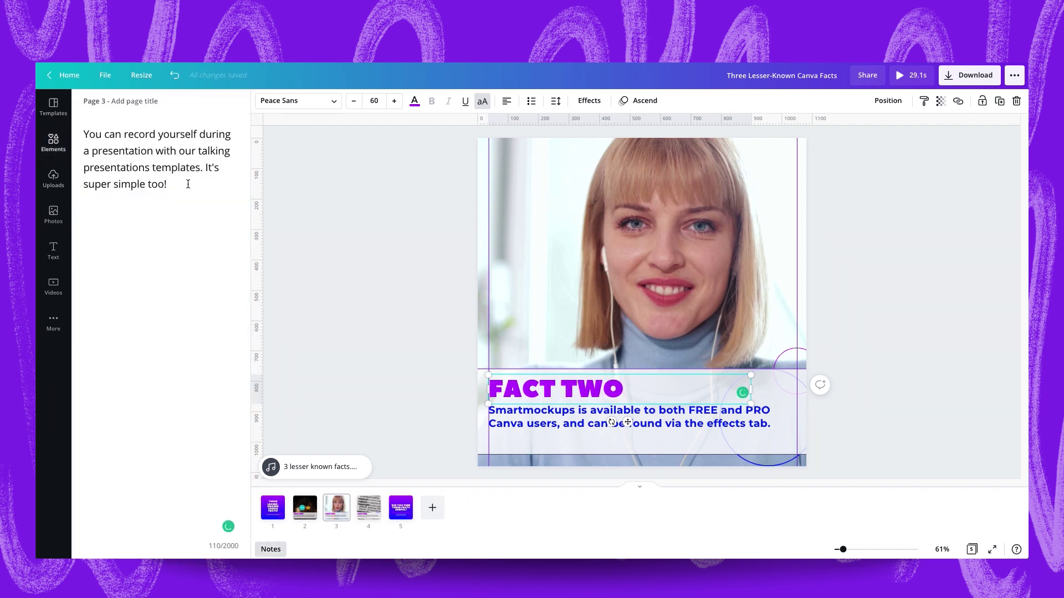
pyautogui.moveTo(192, 343); pyautogui.dragTo(50, 98)
pyautogui.hotkey('ctrl', 'c')
pyautogui.click(581, 414)
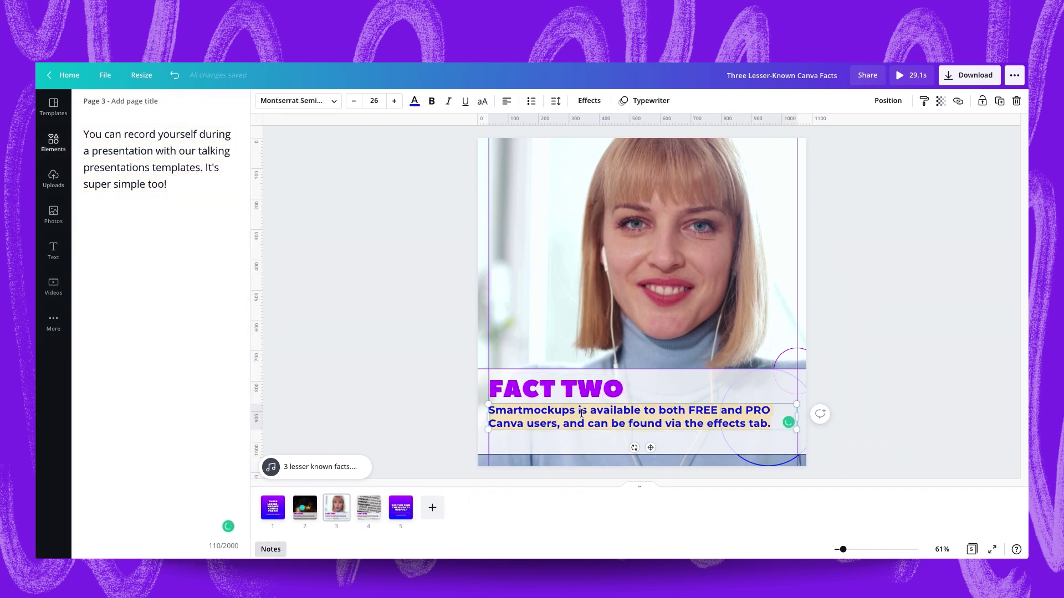
pyautogui.hotkey('ctrl', 'v')
pyautogui.press('Escape')
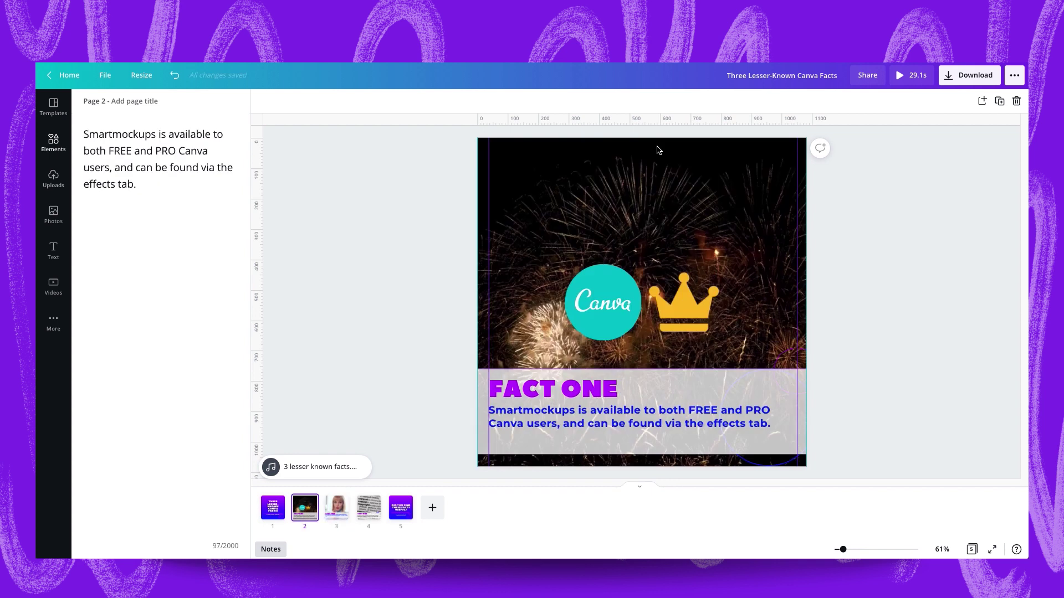
# Add a horizontal guide and lower the FACT TWO subtitle to snap onto it
pyautogui.moveTo(632, 117); pyautogui.dragTo(607, 401)
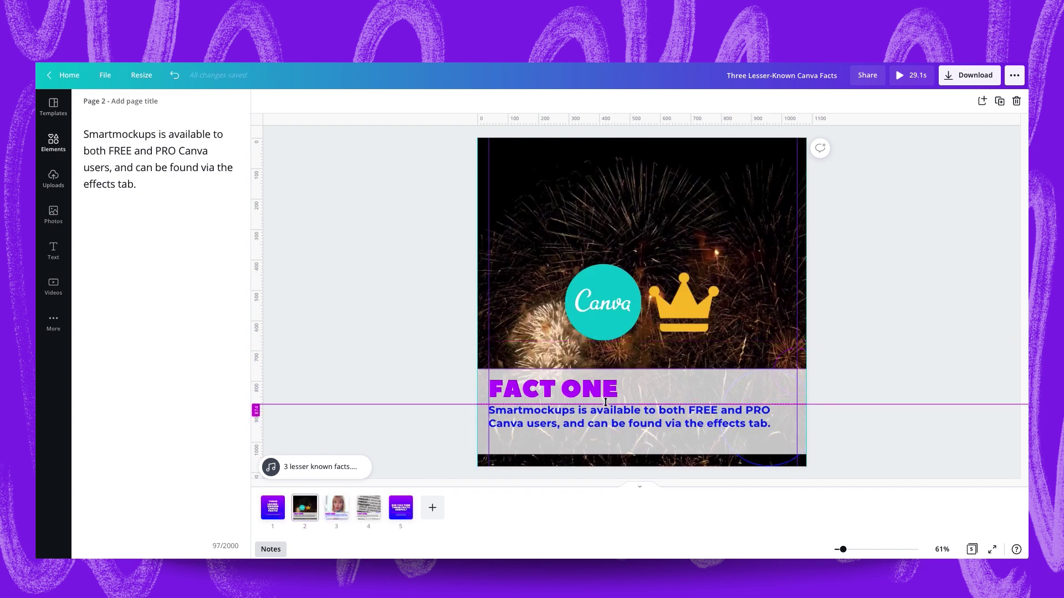
pyautogui.click(337, 508)
pyautogui.moveTo(565, 419); pyautogui.dragTo(565, 425)
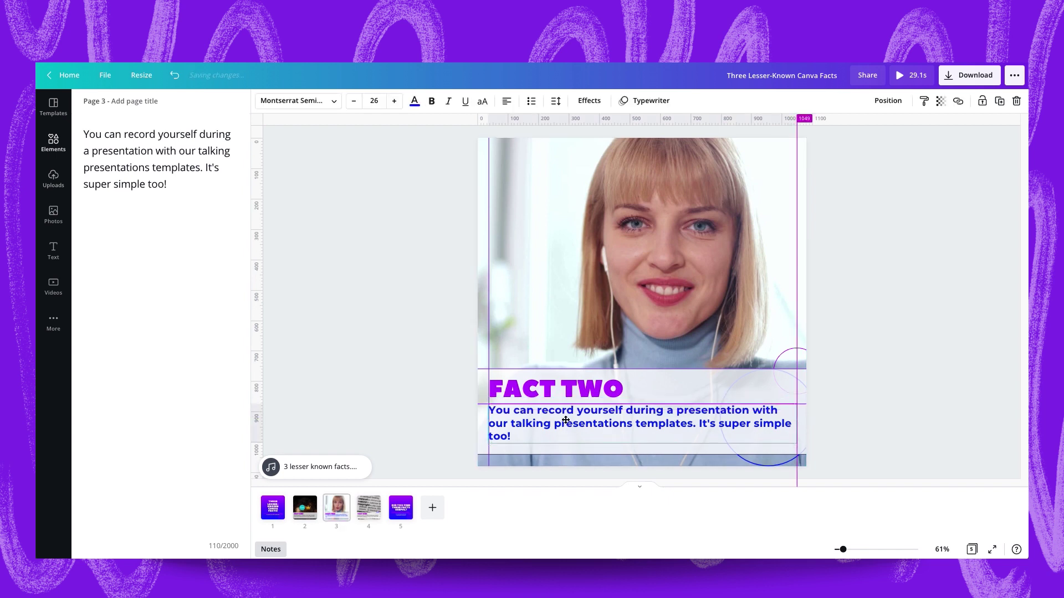
pyautogui.click(302, 511)
pyautogui.click(337, 507)
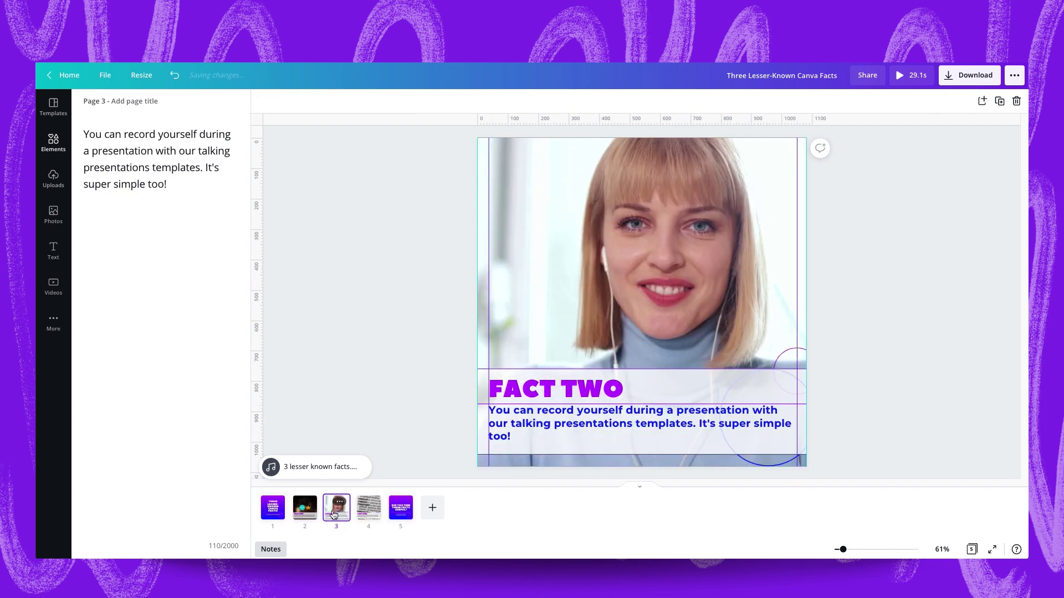
# Flip between the FACT ONE and FACT TWO slides to confirm the subtitles align
pyautogui.click(312, 514)
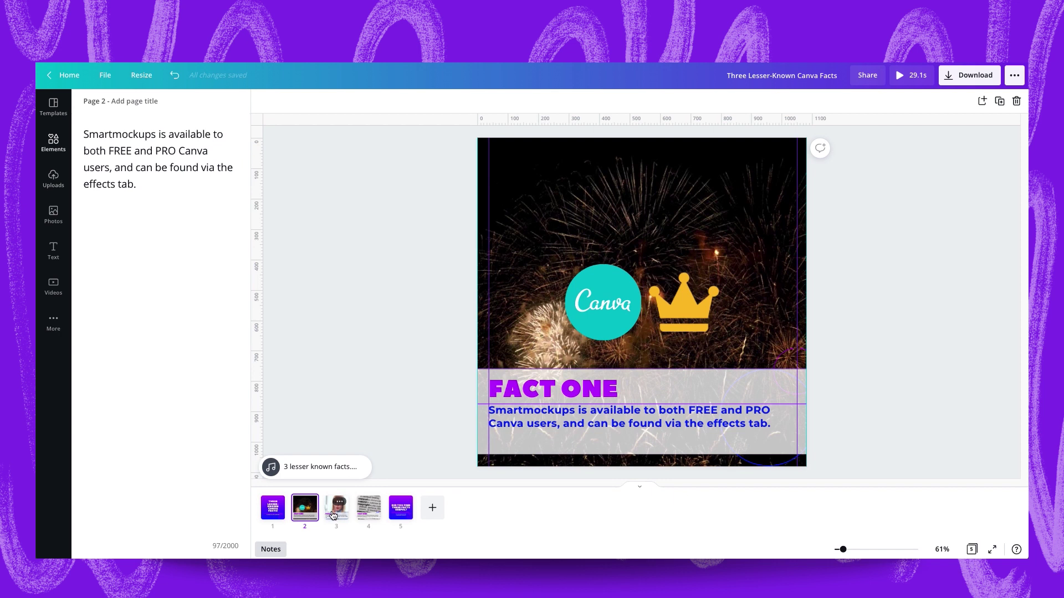
pyautogui.click(334, 515)
pyautogui.click(337, 515)
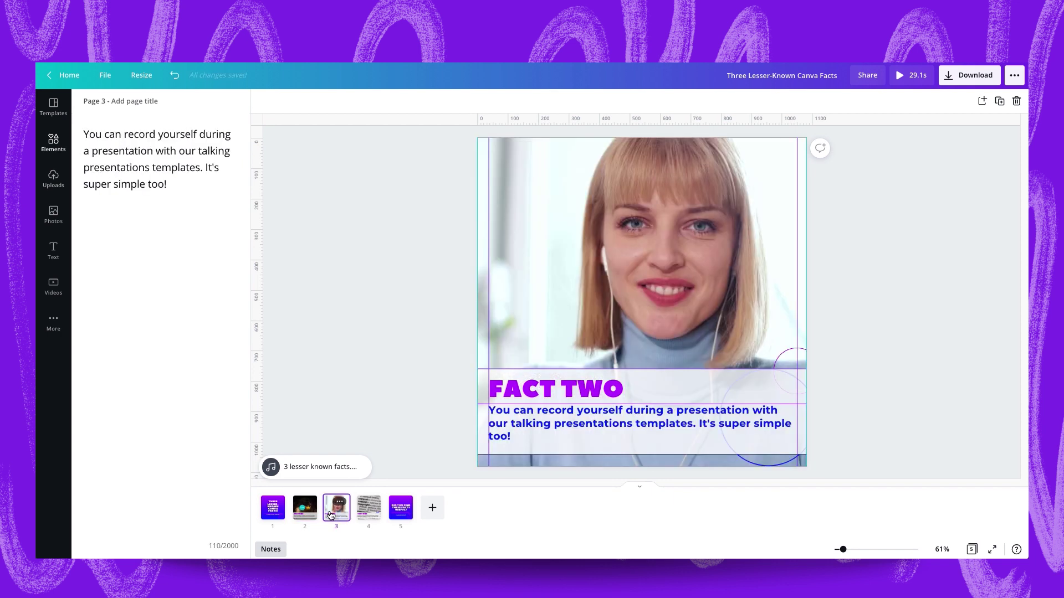
pyautogui.click(370, 512)
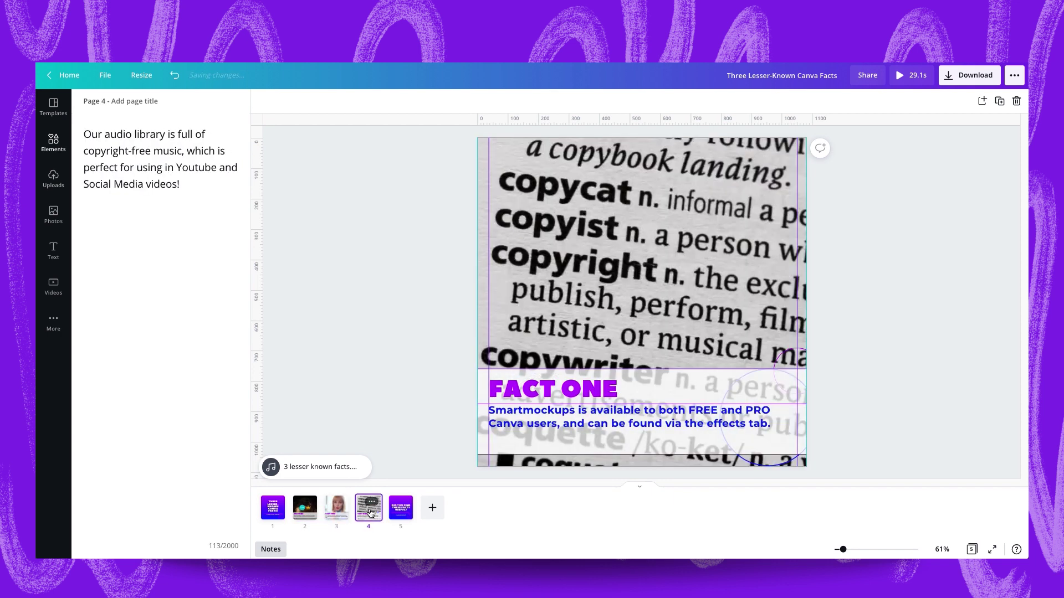
# Replace slide 4's subtitle with the audio-library note text and lower it onto the guide
pyautogui.click(558, 425)
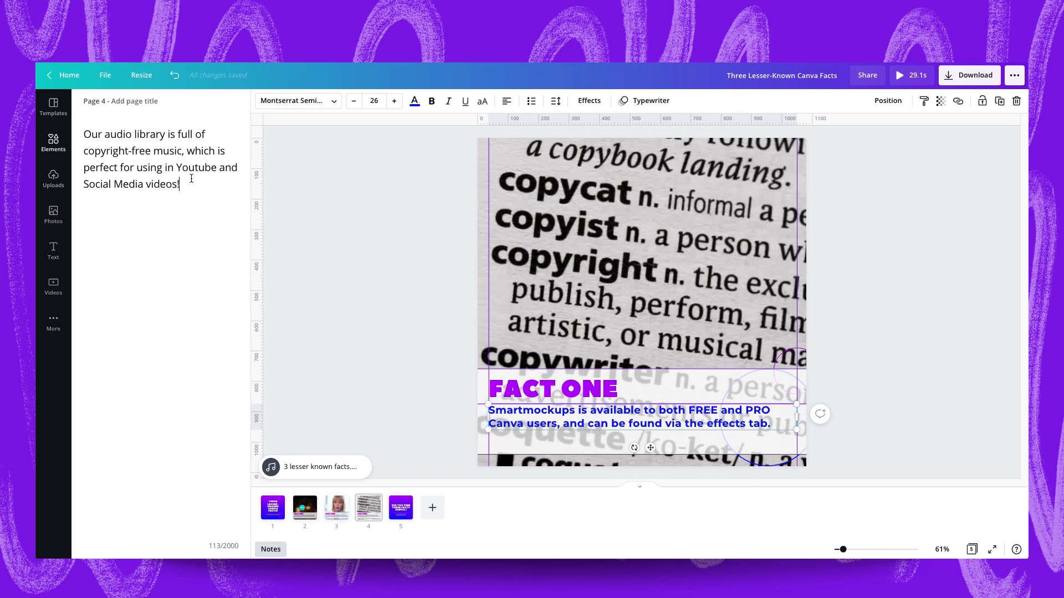
pyautogui.click(617, 418)
pyautogui.hotkey('ctrl', 'a')
pyautogui.write('Our audio library is full of copyright-free music, which is perfect for using in Youtube and Social Media videos!')
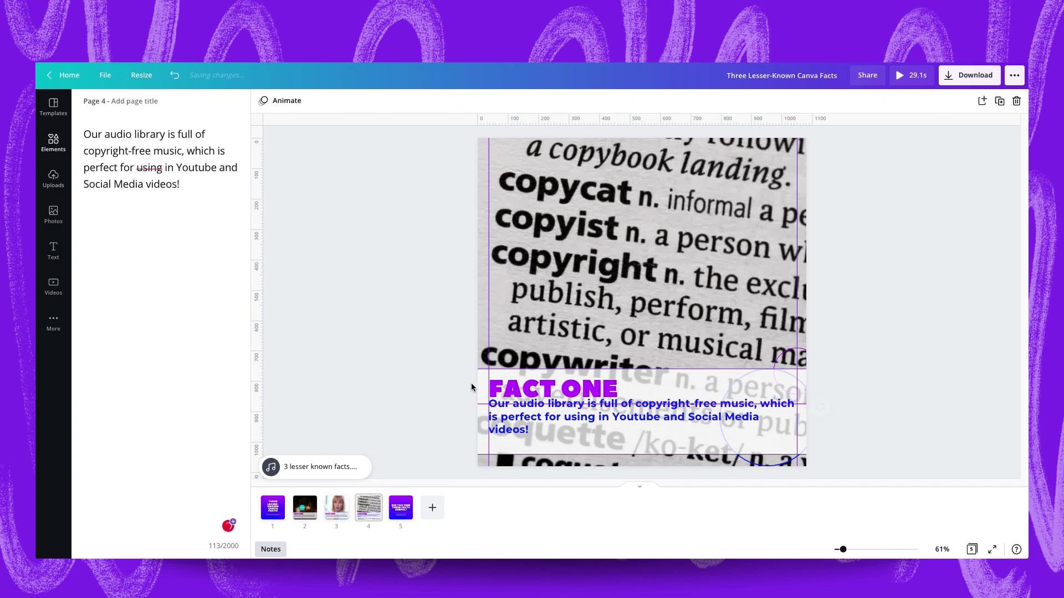
pyautogui.moveTo(562, 416); pyautogui.dragTo(561, 422)
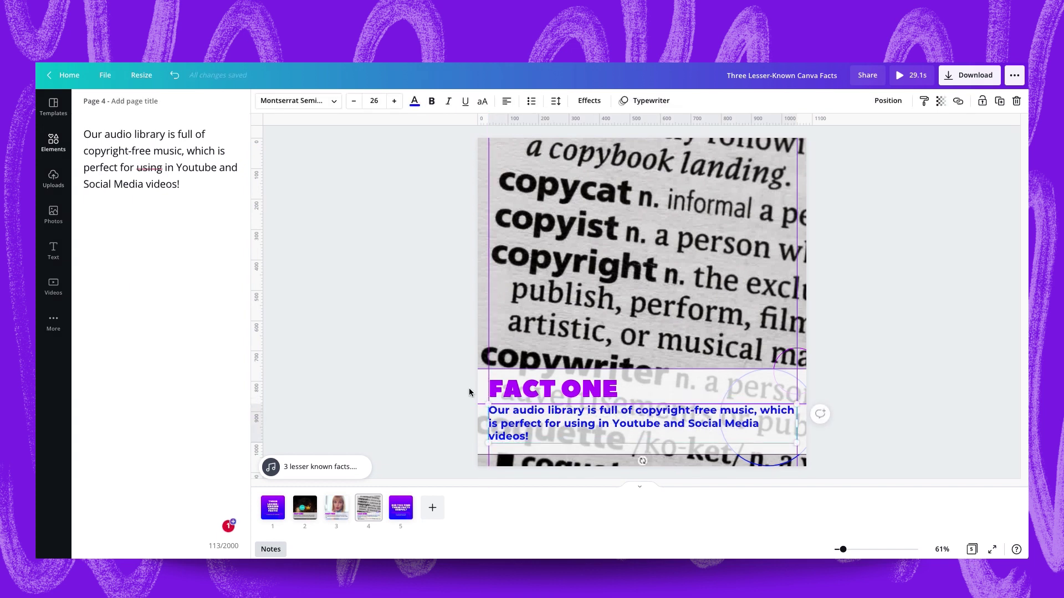
pyautogui.click(387, 362)
# Remove ONE from slide 4's heading so it can read FACT THREE
pyautogui.click(636, 386)
pyautogui.press('BackSpace')
pyautogui.press('BackSpace')
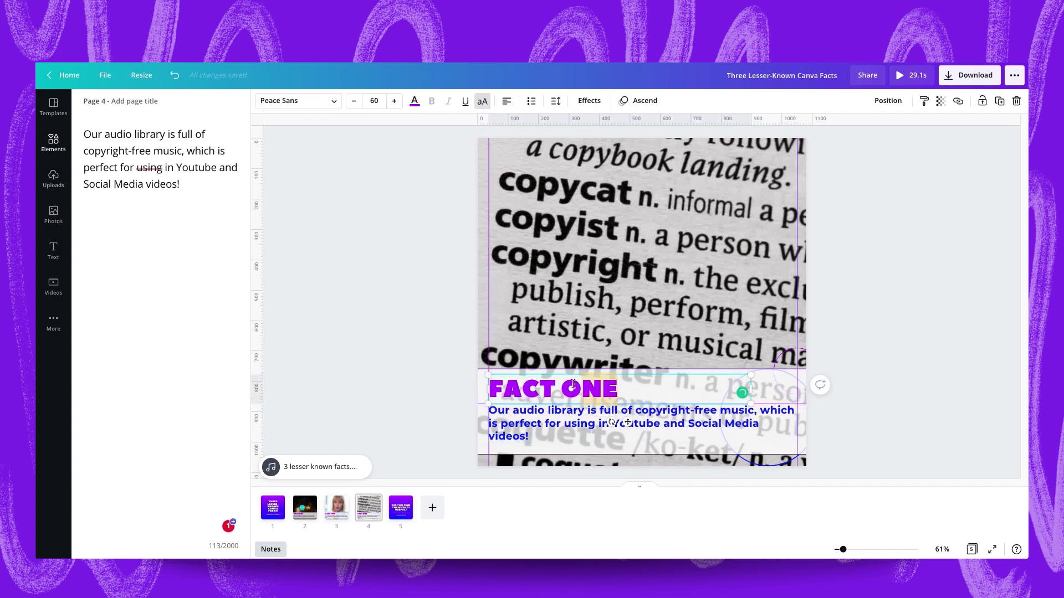
pyautogui.press('BackSpace')
pyautogui.write('THREE')
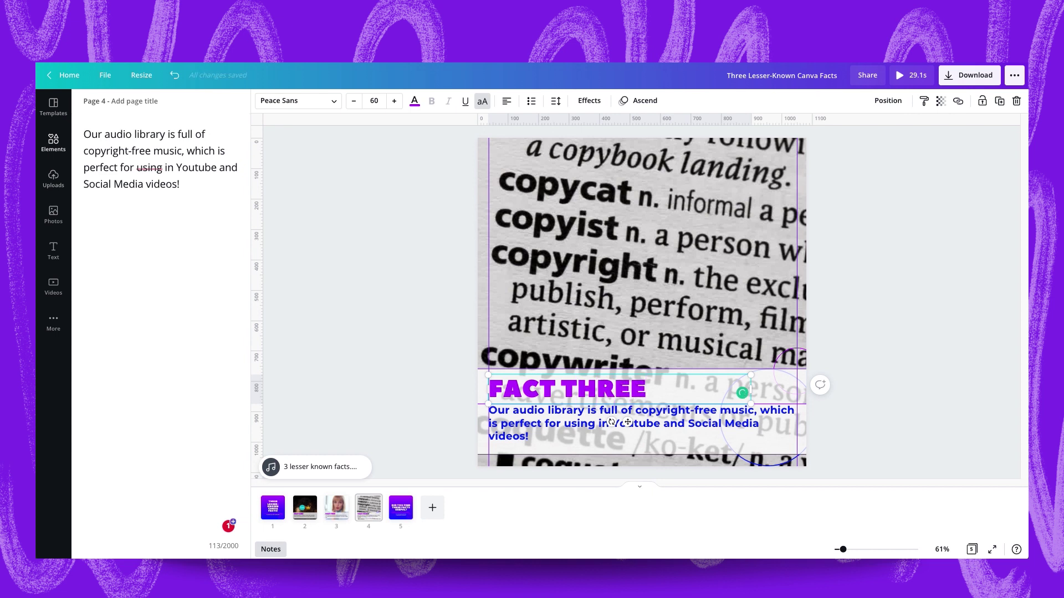